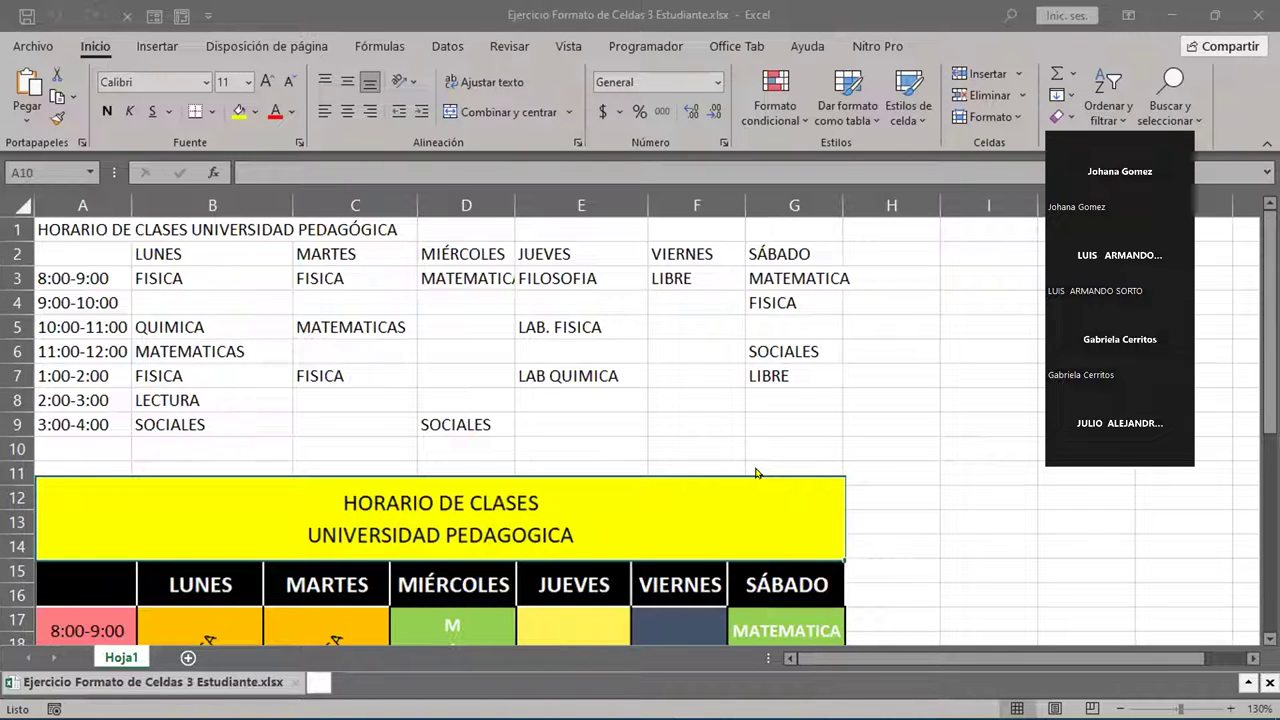
Select the unformatted class schedule in A1:G9 to compare it with the formatted reference picture beneath it.
{"action": "left_click", "coordinate": [81, 228]}
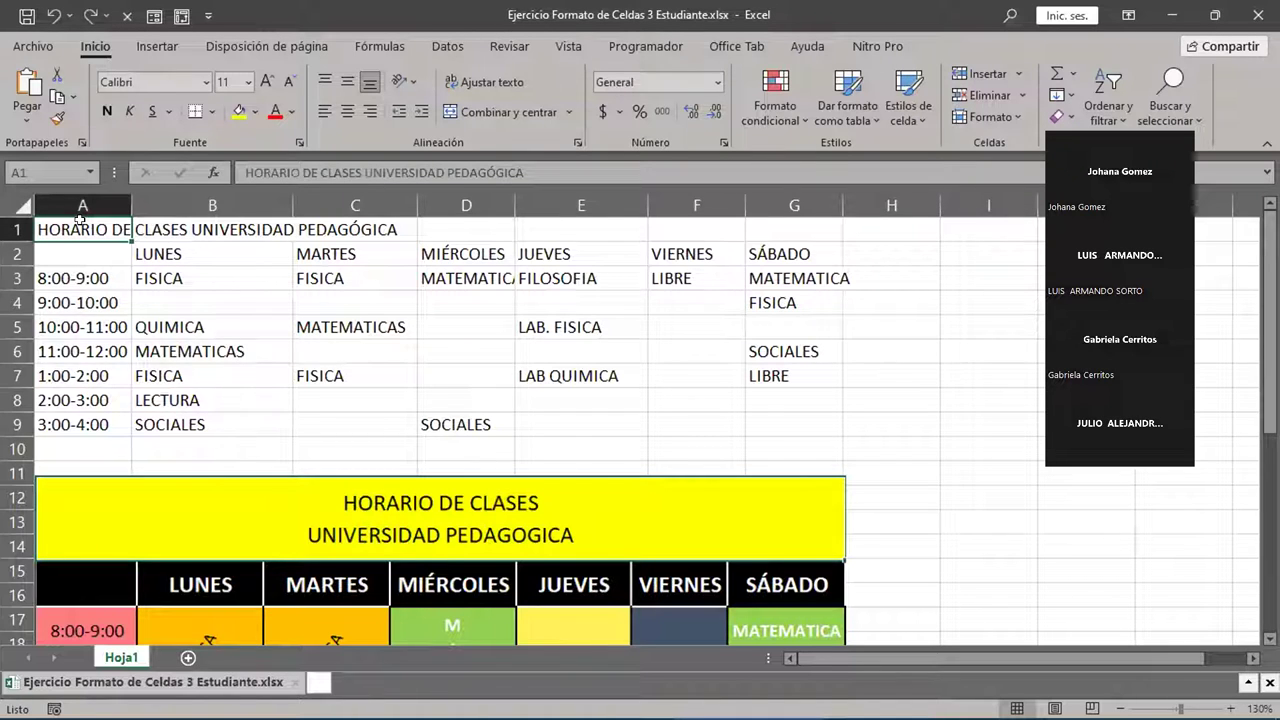
{"action": "left_click_drag", "start_coordinate": [79, 220], "coordinate": [802, 427]}
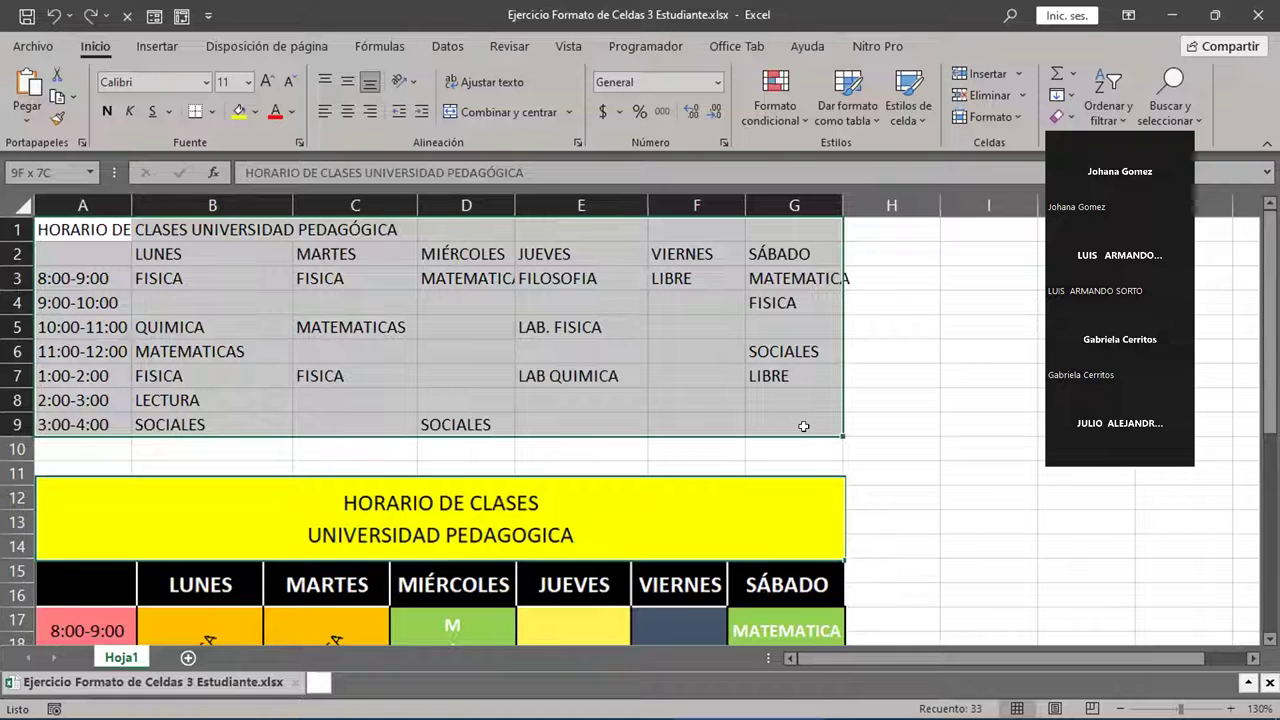
{"action": "left_click_drag", "start_coordinate": [803, 427], "coordinate": [803, 427]}
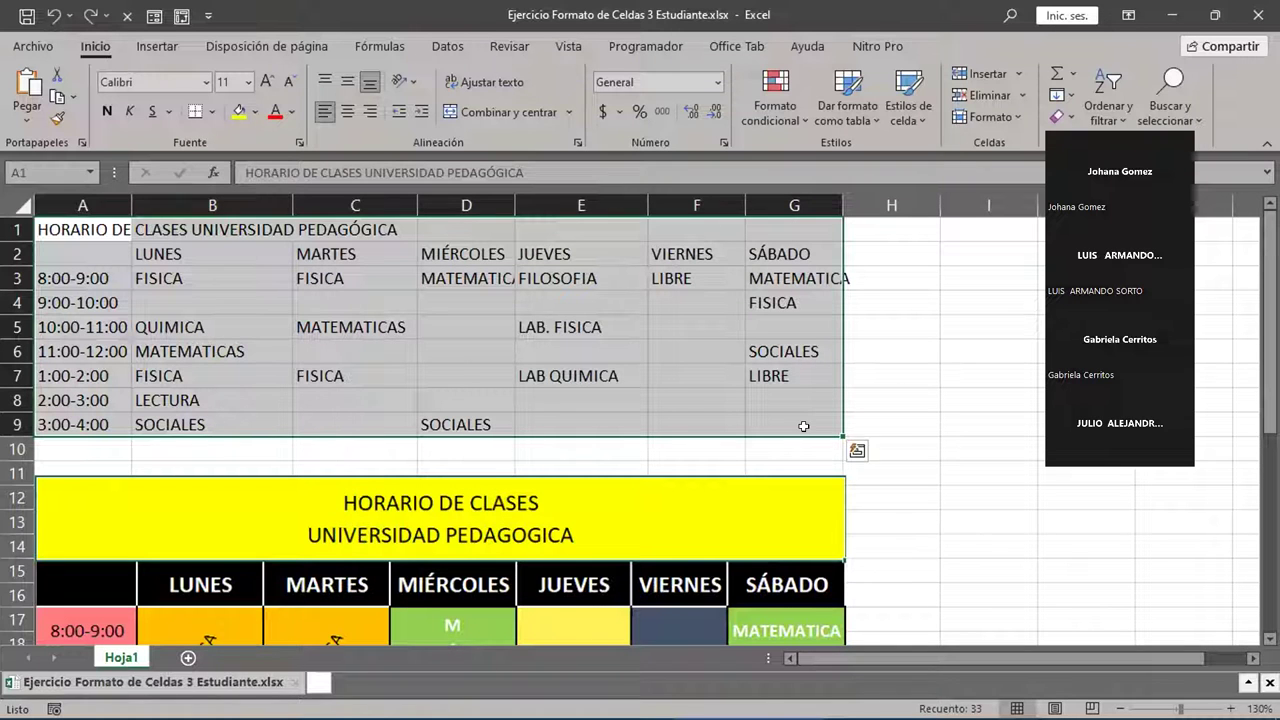
{"action": "left_click_drag", "start_coordinate": [82, 230], "coordinate": [817, 429]}
{"action": "scroll", "coordinate": [923, 471], "scroll_direction": "down", "scroll_amount": 4}
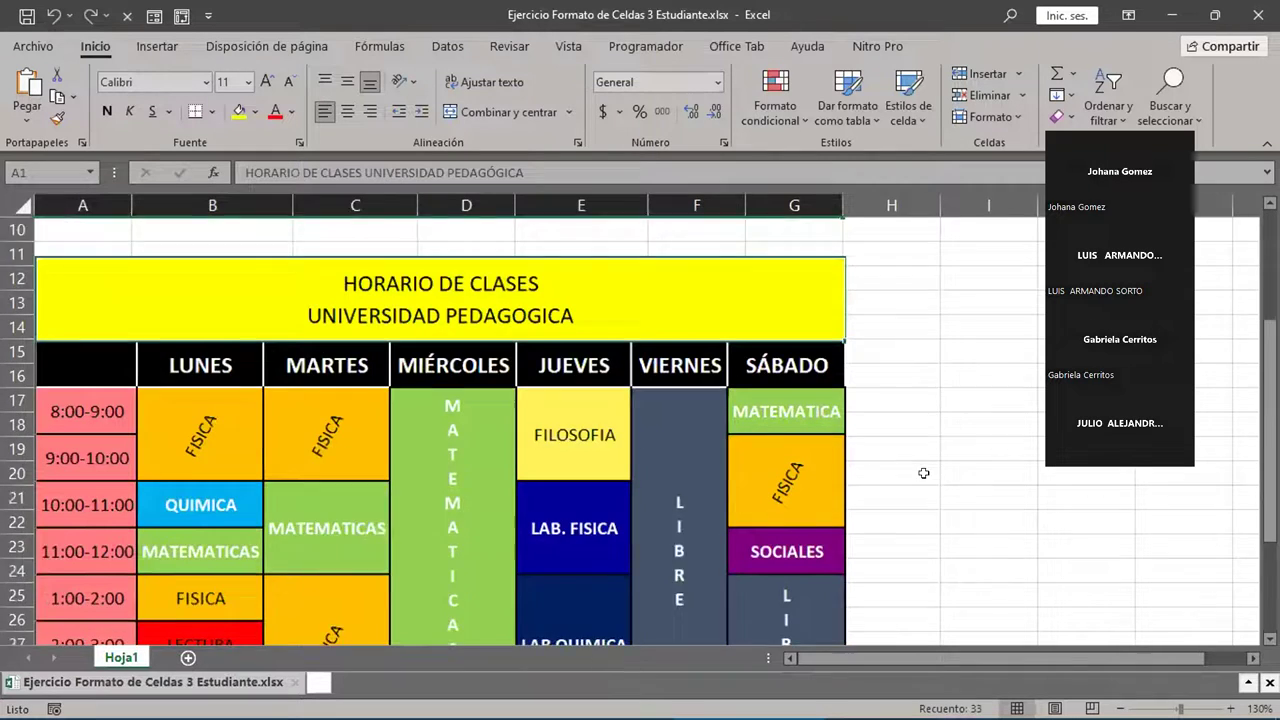
Move the reference schedule picture slightly down so that its upper edge lies in row 12.
{"action": "left_click_drag", "start_coordinate": [371, 423], "coordinate": [314, 471]}
{"action": "scroll", "coordinate": [389, 466], "scroll_direction": "up", "scroll_amount": 1}
{"action": "scroll", "coordinate": [389, 466], "scroll_direction": "up", "scroll_amount": 3}
{"action": "scroll", "coordinate": [389, 466], "scroll_direction": "down", "scroll_amount": 6}
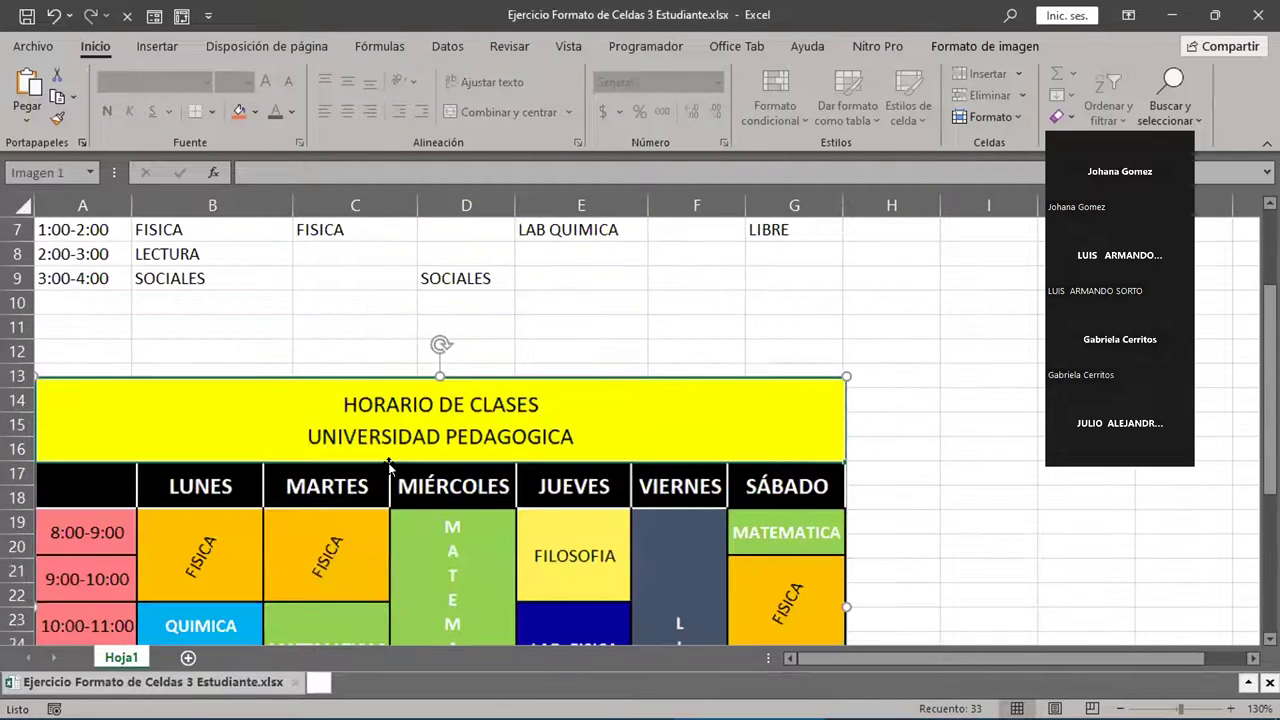
{"action": "scroll", "coordinate": [389, 466], "scroll_direction": "up", "scroll_amount": 4}
{"action": "left_click_drag", "start_coordinate": [389, 466], "coordinate": [356, 430]}
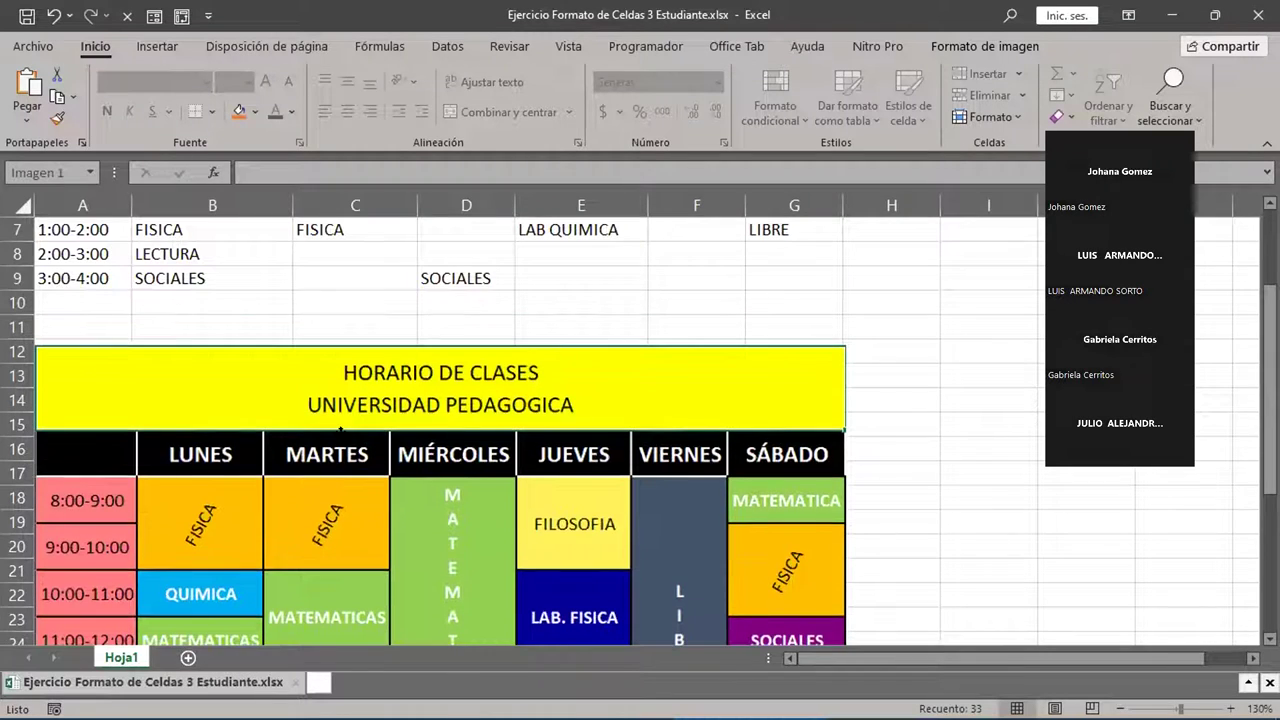
Increase the height of row 1 to roughly match the title band of the reference picture.
{"action": "scroll", "coordinate": [551, 434], "scroll_direction": "up", "scroll_amount": 2}
{"action": "scroll", "coordinate": [551, 437], "scroll_direction": "down", "scroll_amount": 2}
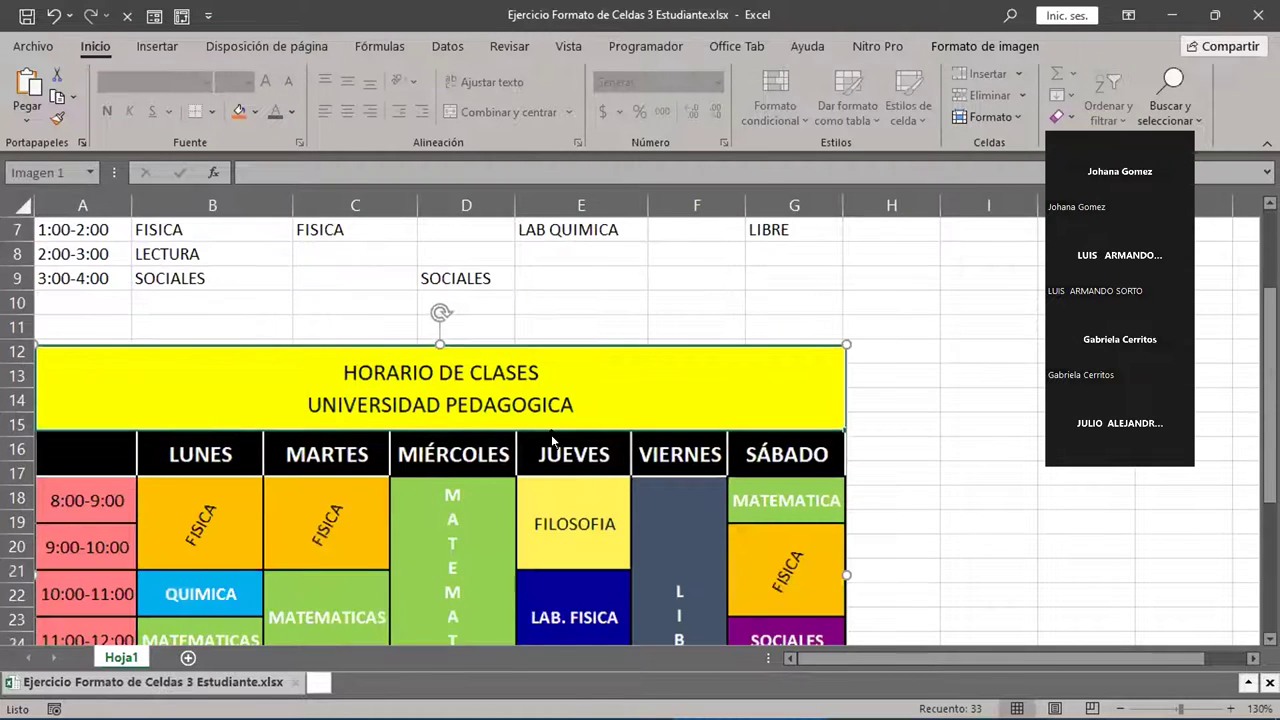
{"action": "scroll", "coordinate": [551, 437], "scroll_direction": "up", "scroll_amount": 1}
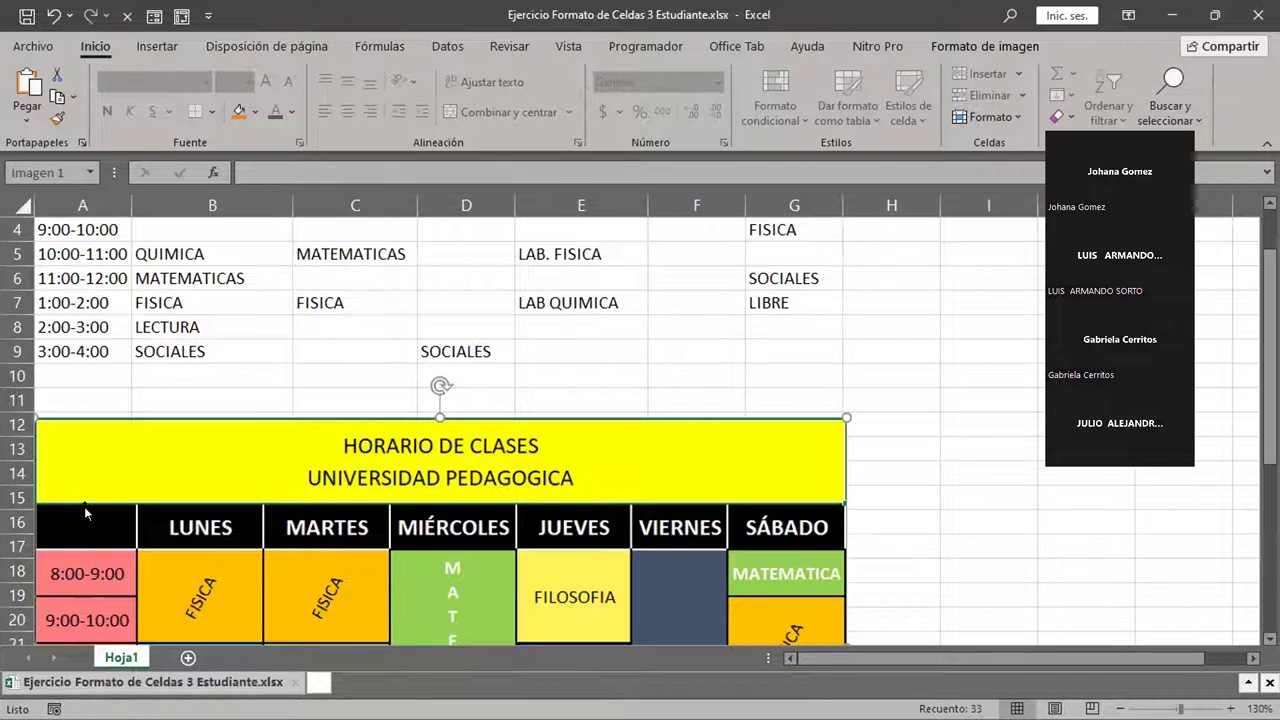
{"action": "scroll", "coordinate": [105, 518], "scroll_direction": "down", "scroll_amount": 4}
{"action": "scroll", "coordinate": [105, 518], "scroll_direction": "up", "scroll_amount": 5}
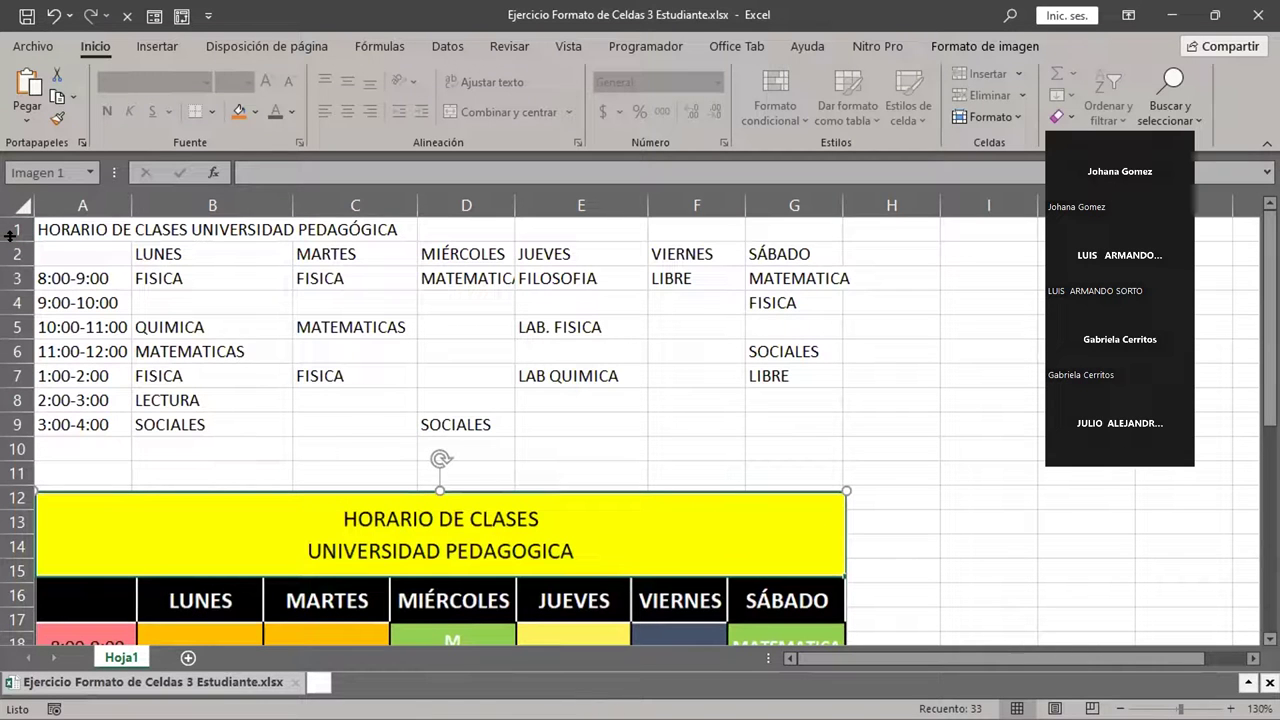
{"action": "left_click_drag", "start_coordinate": [9, 235], "coordinate": [6, 296]}
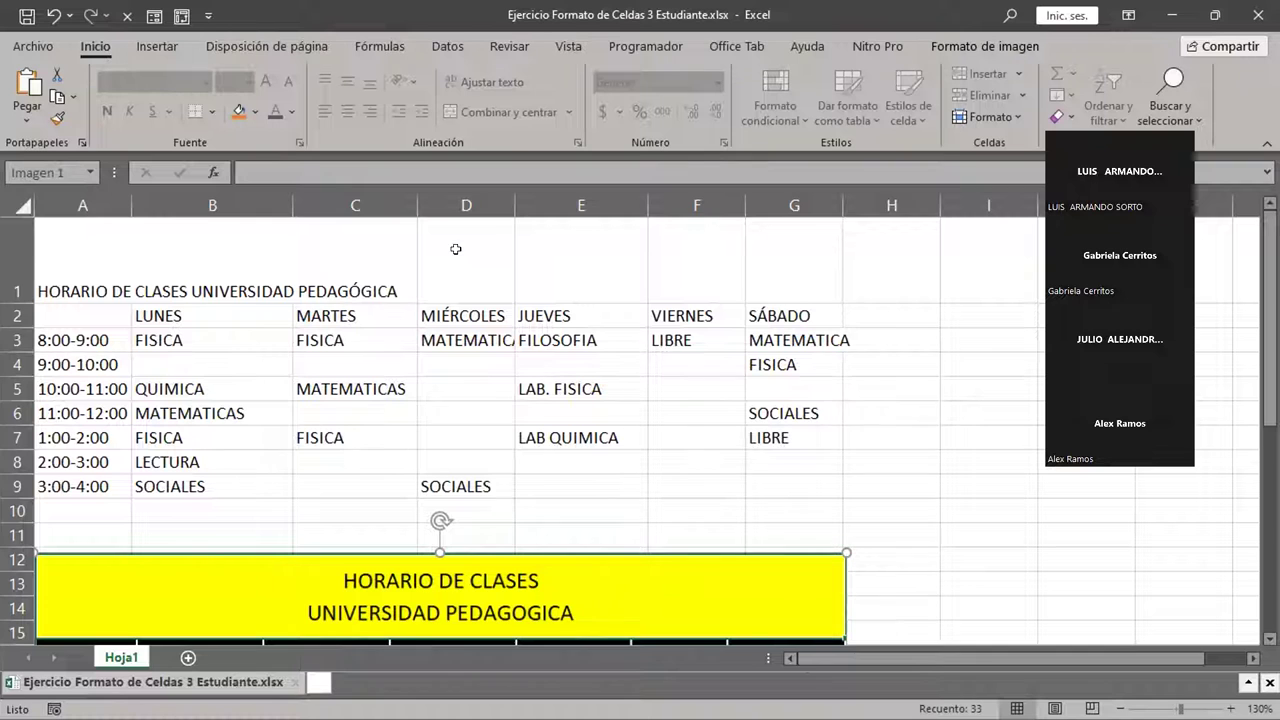
Merge and center the schedule title across A1:G1.
{"action": "scroll", "coordinate": [368, 480], "scroll_direction": "down", "scroll_amount": 2}
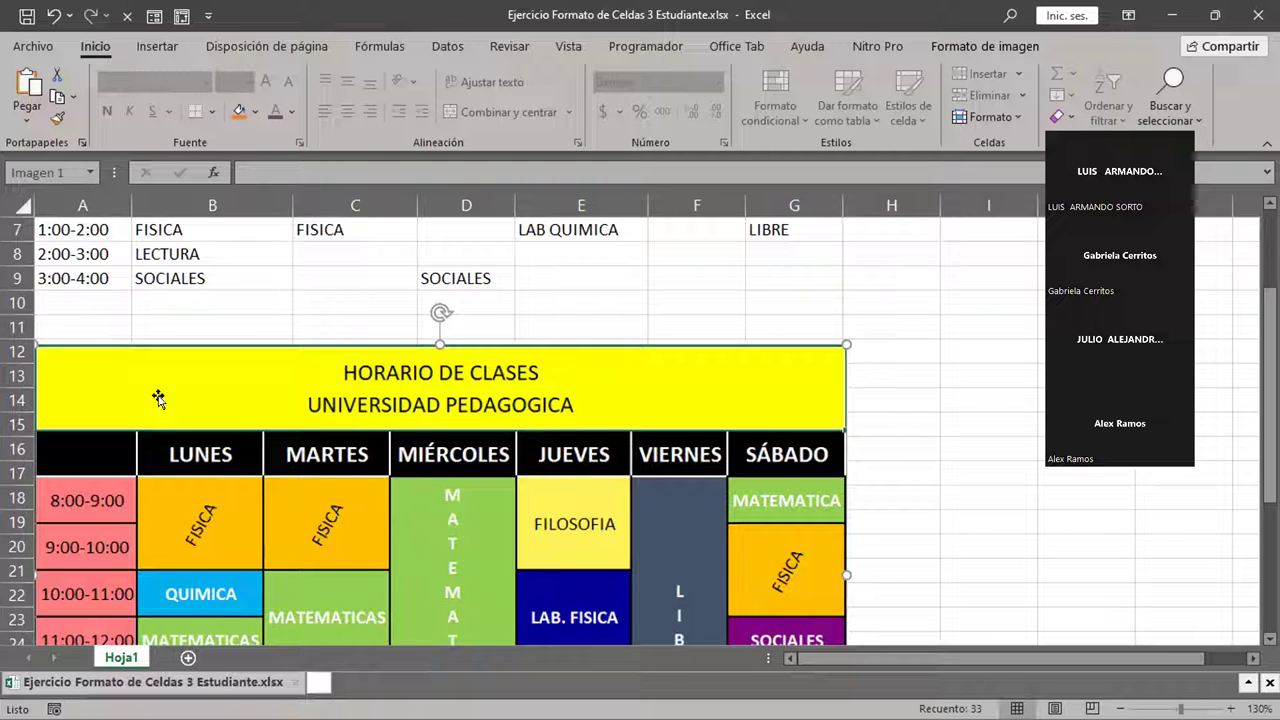
{"action": "scroll", "coordinate": [158, 399], "scroll_direction": "up", "scroll_amount": 2}
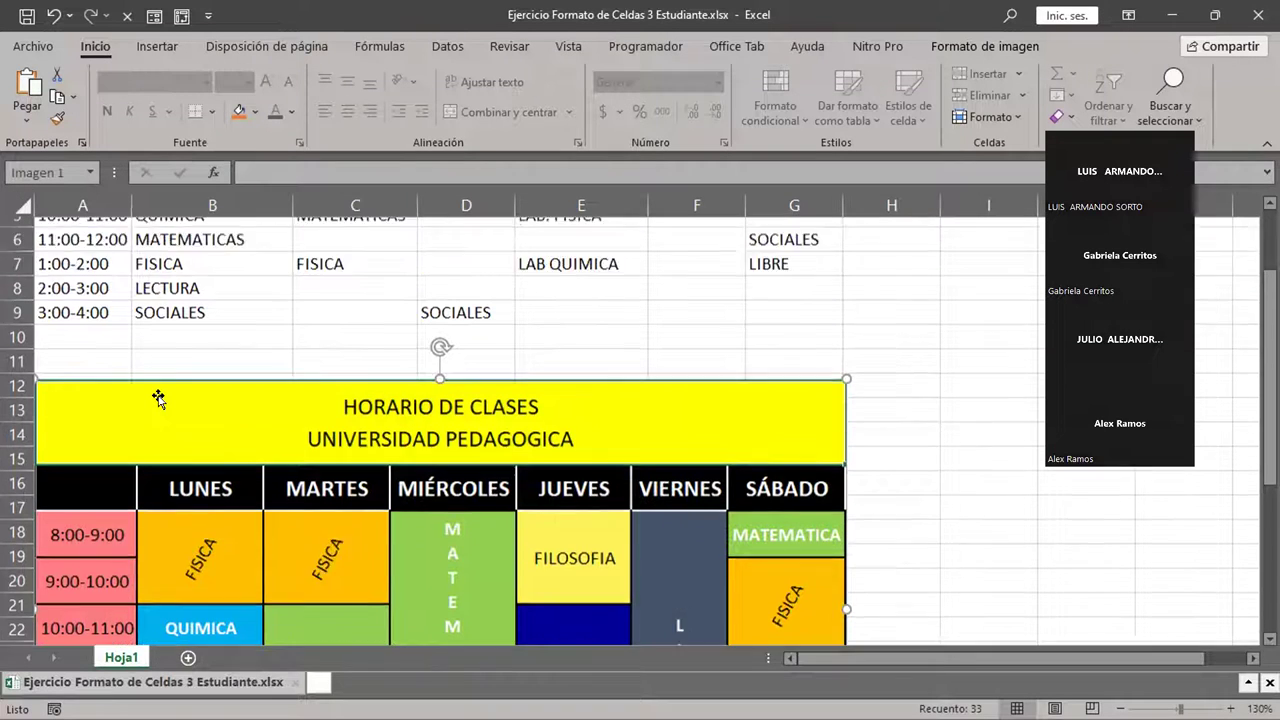
{"action": "left_click_drag", "start_coordinate": [73, 245], "coordinate": [786, 260]}
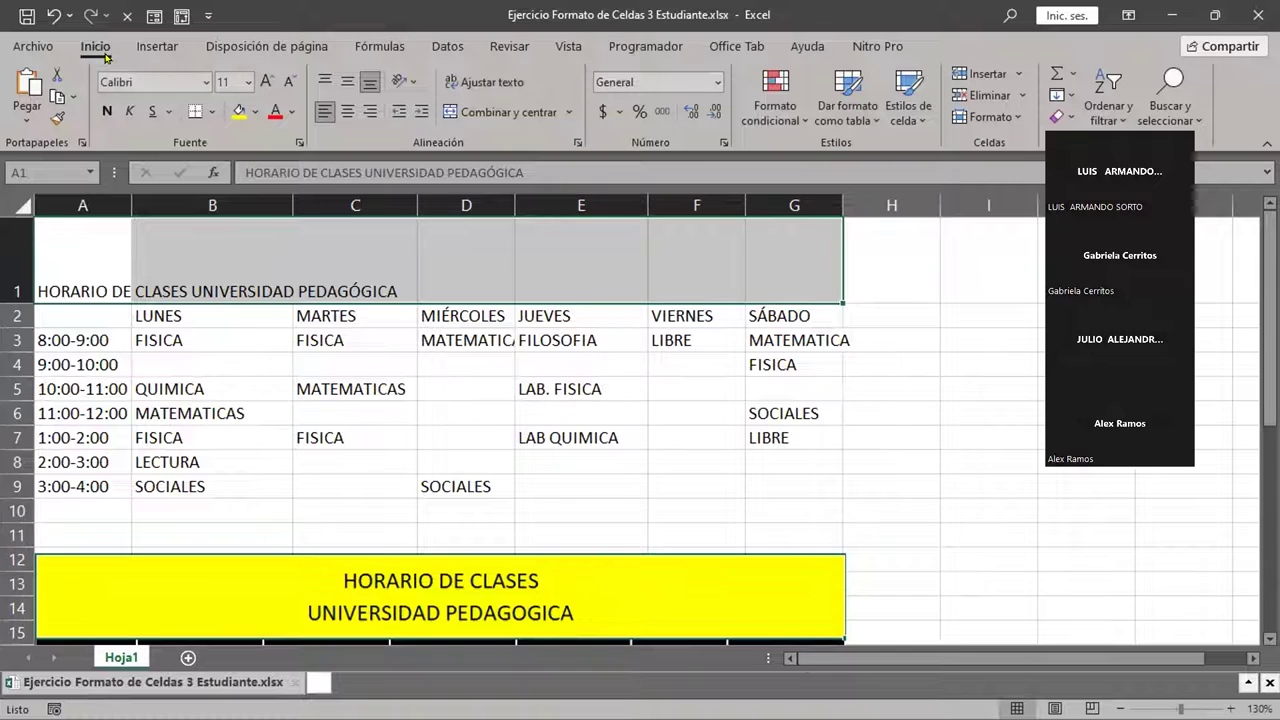
{"action": "left_click", "coordinate": [489, 113]}
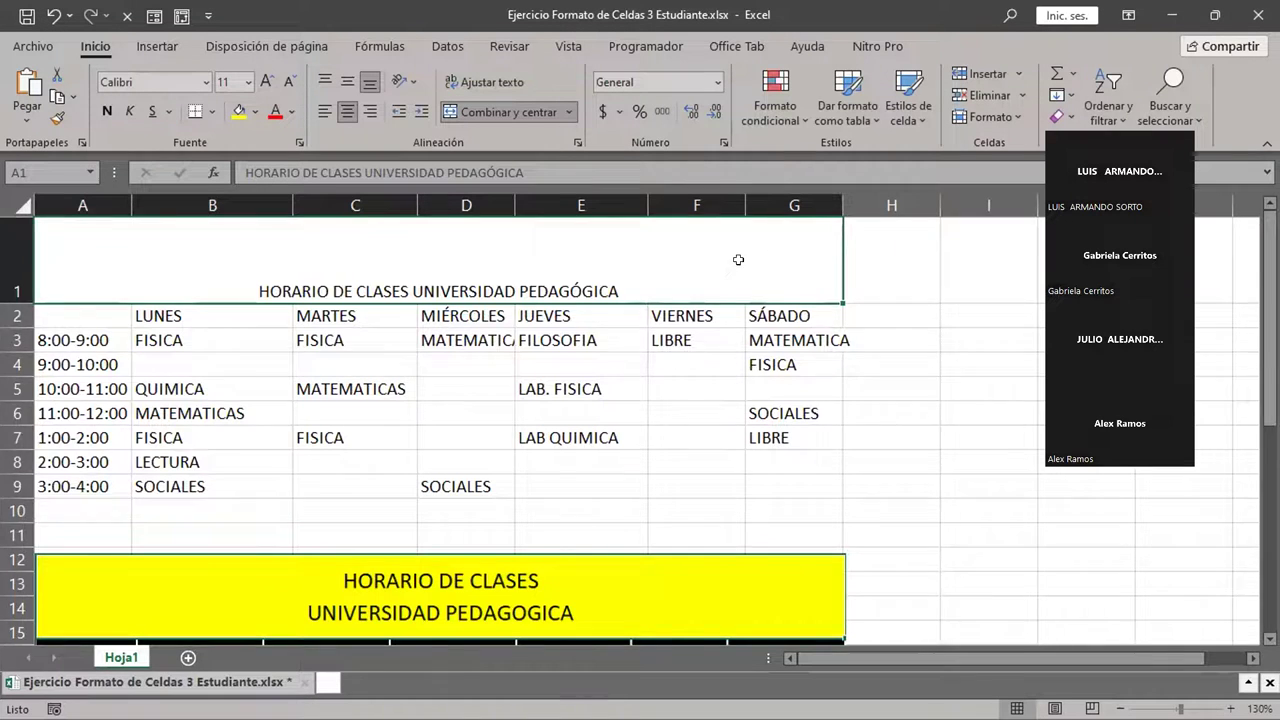
Center the title vertically within the merged cell A1:G1.
{"action": "scroll", "coordinate": [738, 260], "scroll_direction": "down", "scroll_amount": 2}
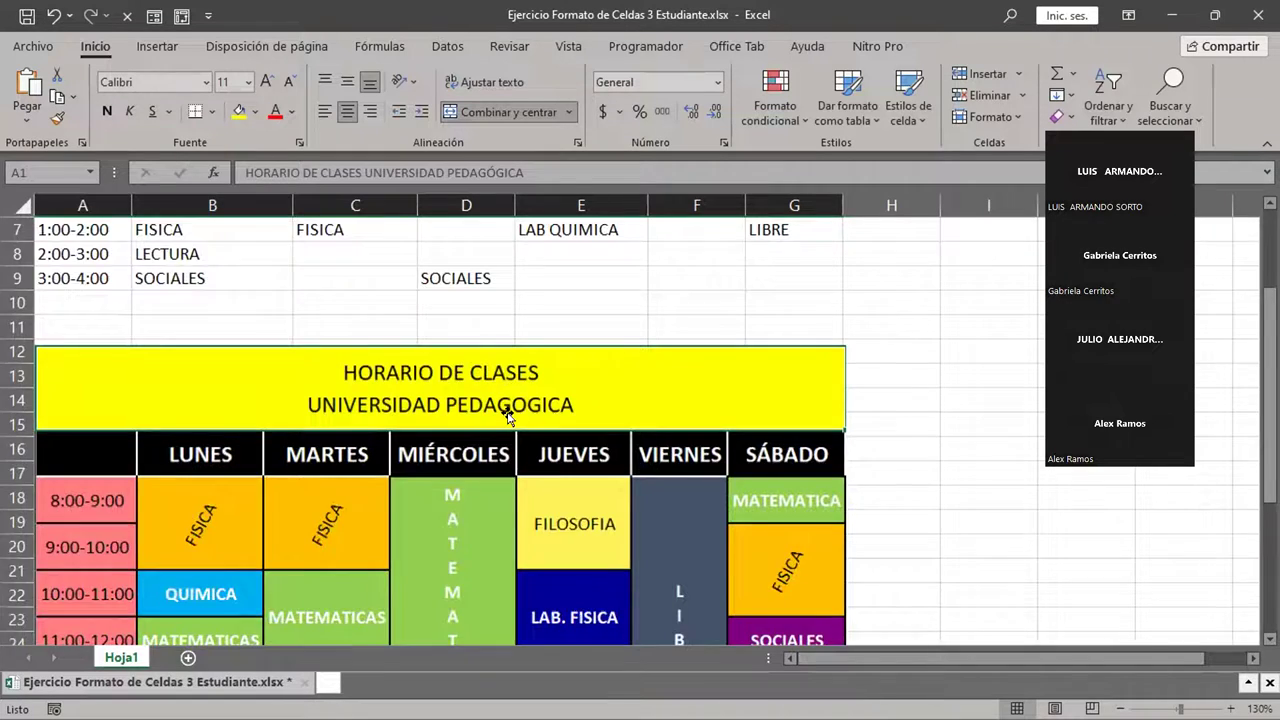
{"action": "scroll", "coordinate": [507, 411], "scroll_direction": "up", "scroll_amount": 2}
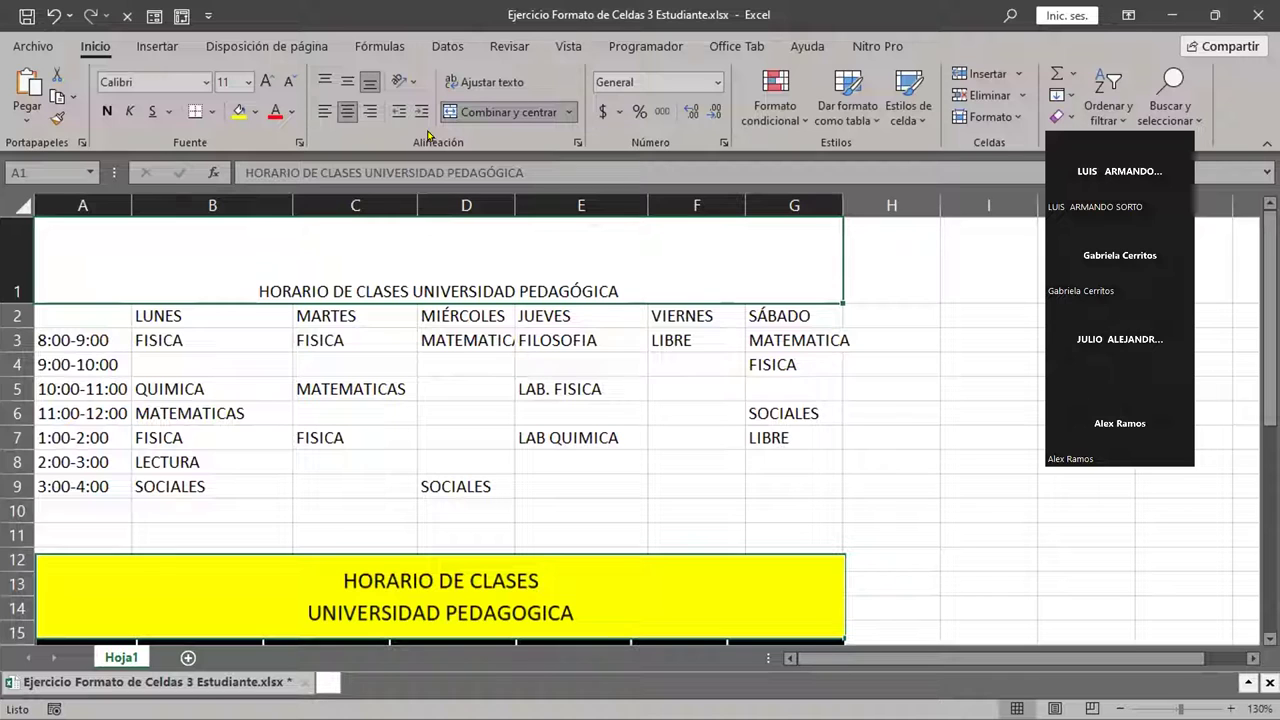
{"action": "left_click", "coordinate": [348, 84]}
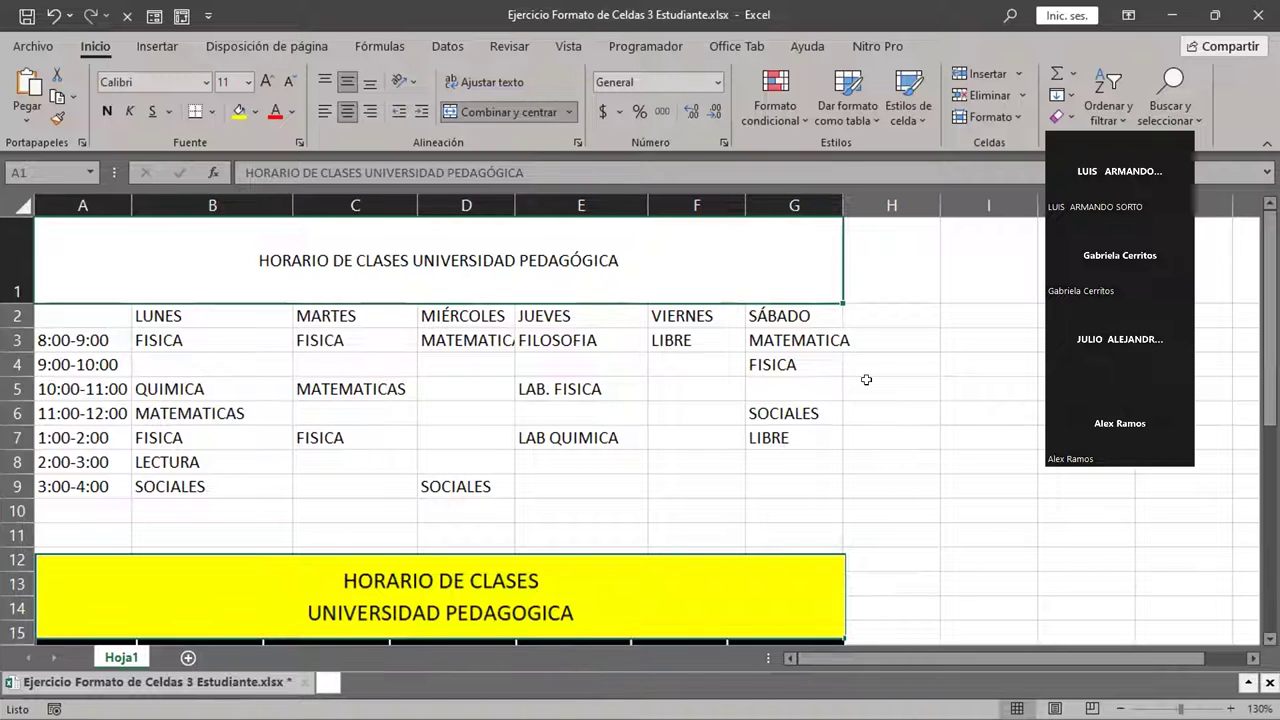
Switch to the attendance control spreadsheet in the browser.
{"action": "key", "text": "alt+Tab"}
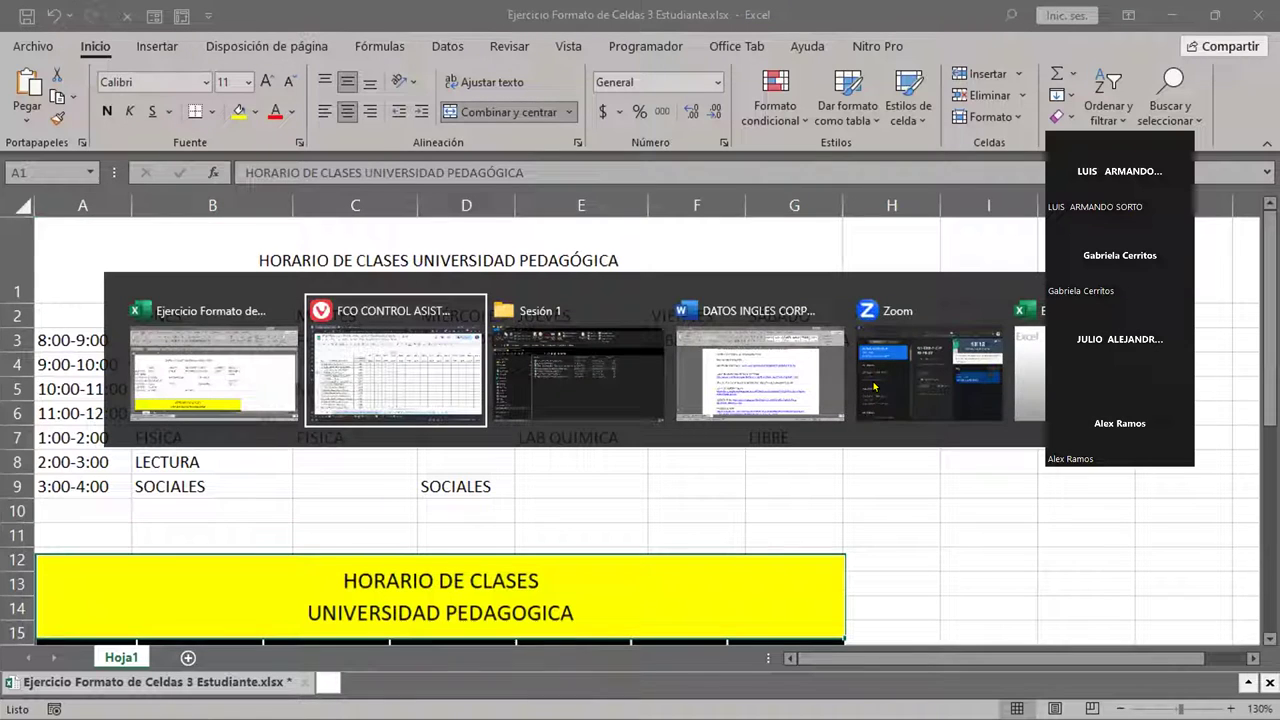
{"action": "key", "text": "alt+Tab"}
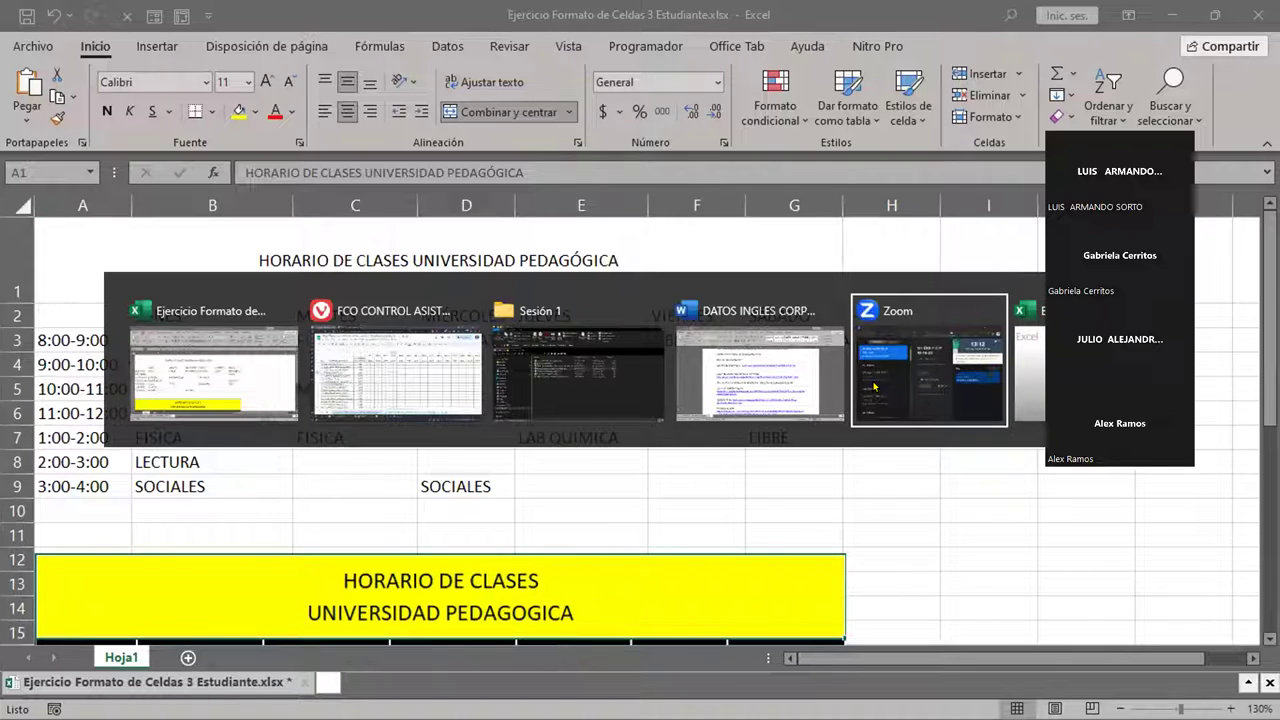
{"action": "key", "text": "Escape"}
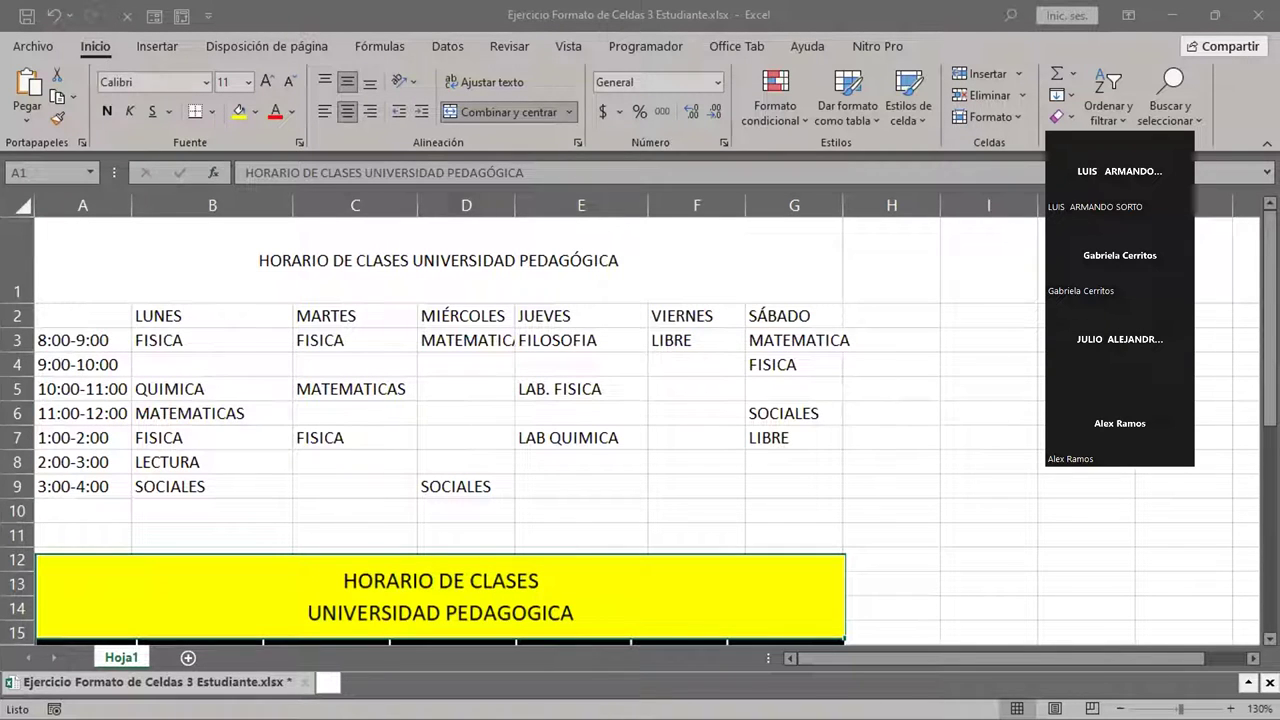
{"action": "key", "text": "alt+Tab"}
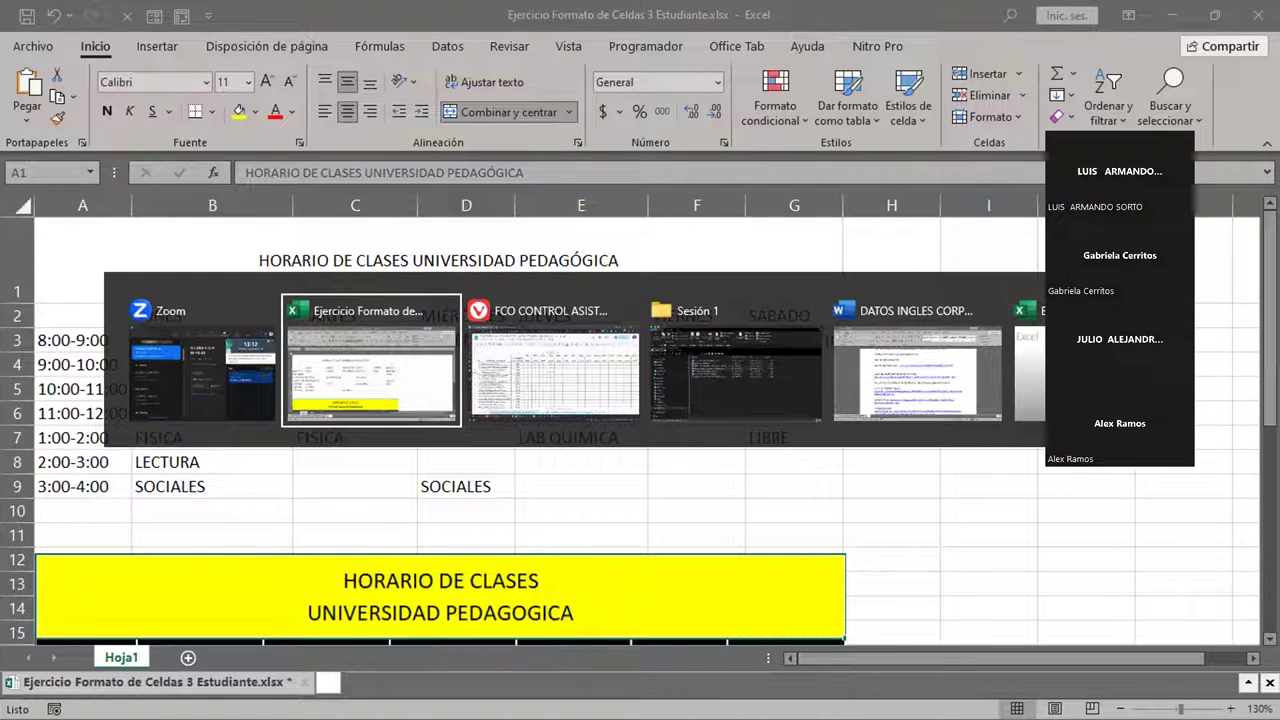
{"action": "key", "text": "alt+Tab"}
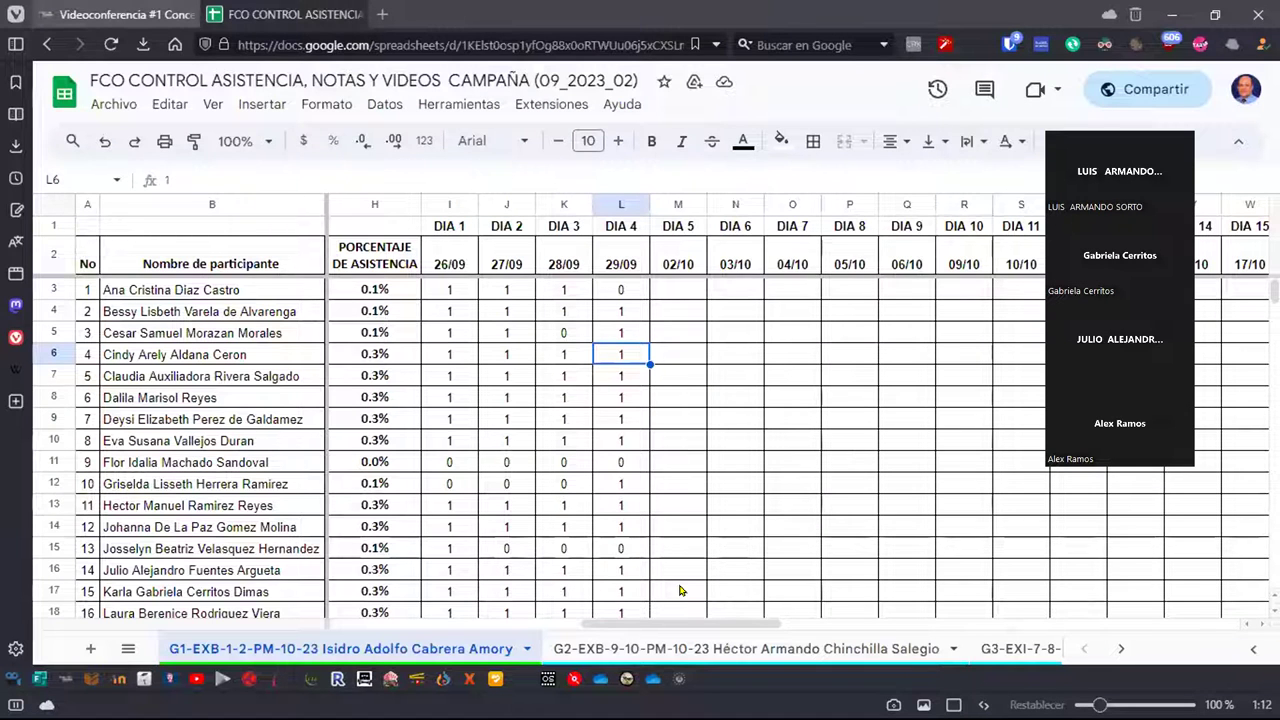
{"action": "key", "text": "alt+Tab"}
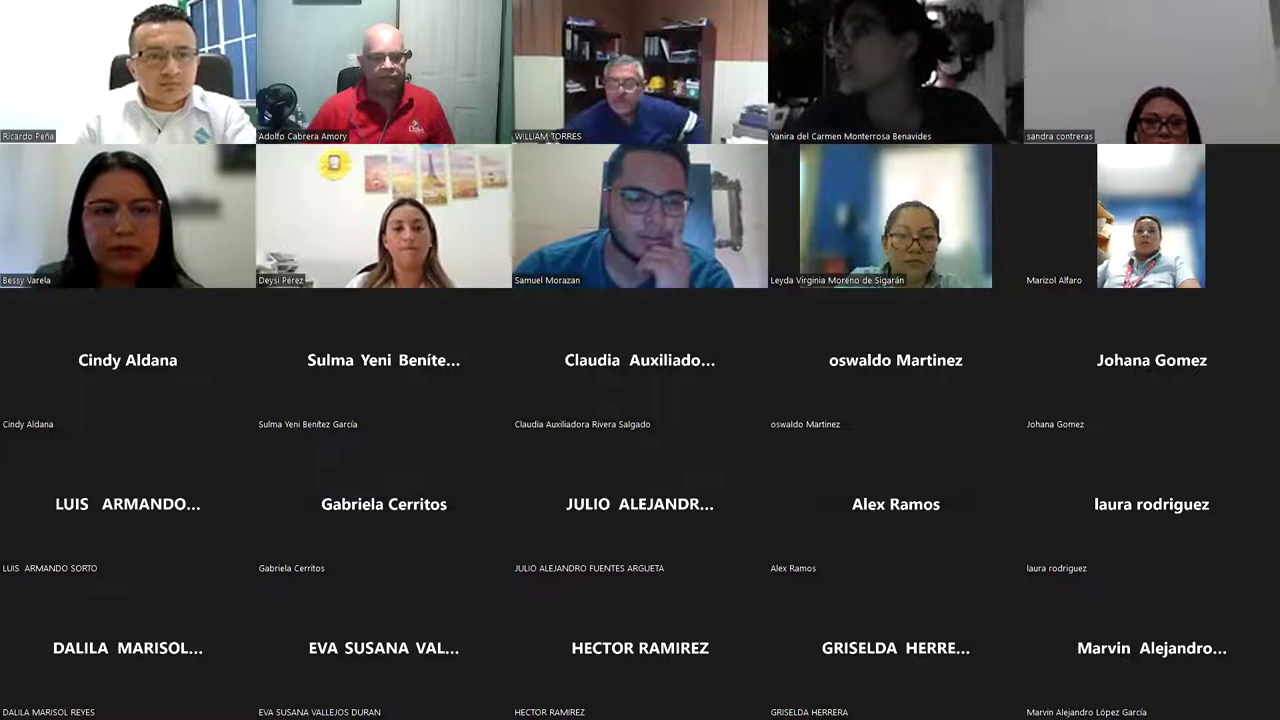
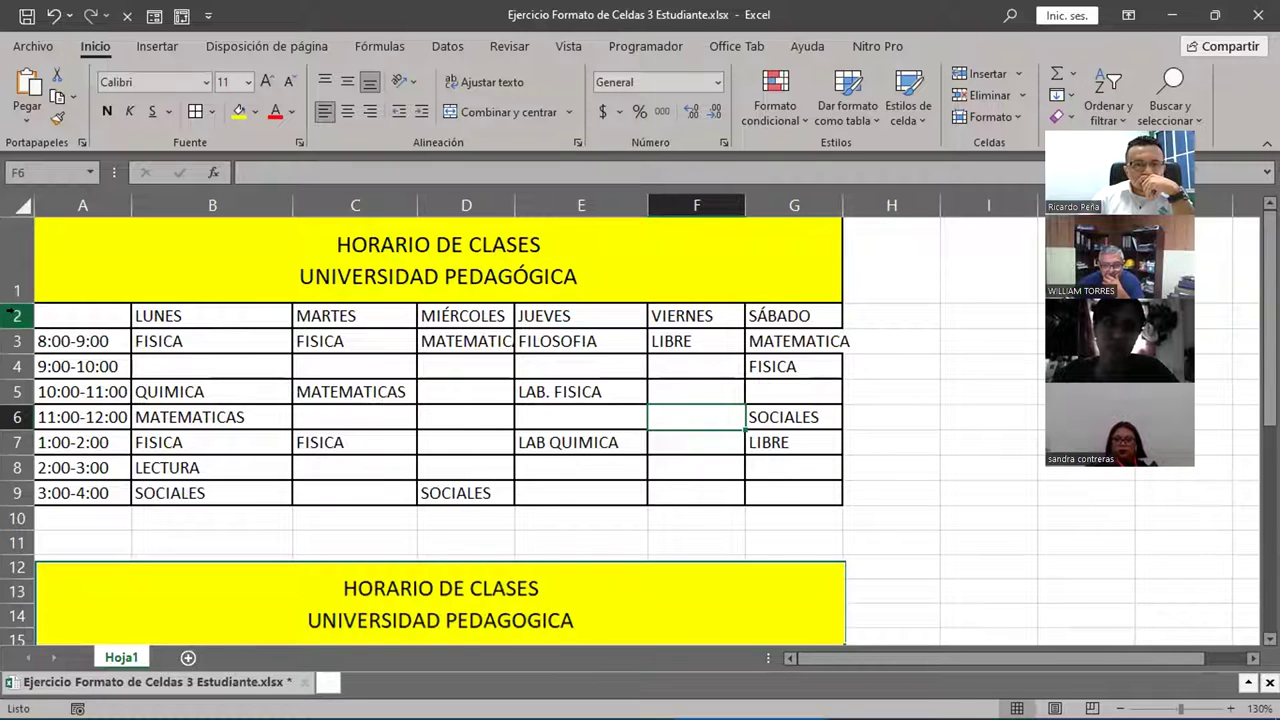
Increase the height of rows 2 to 9 equally so the schedule rows are taller.
{"action": "left_click_drag", "start_coordinate": [14, 315], "coordinate": [5, 497]}
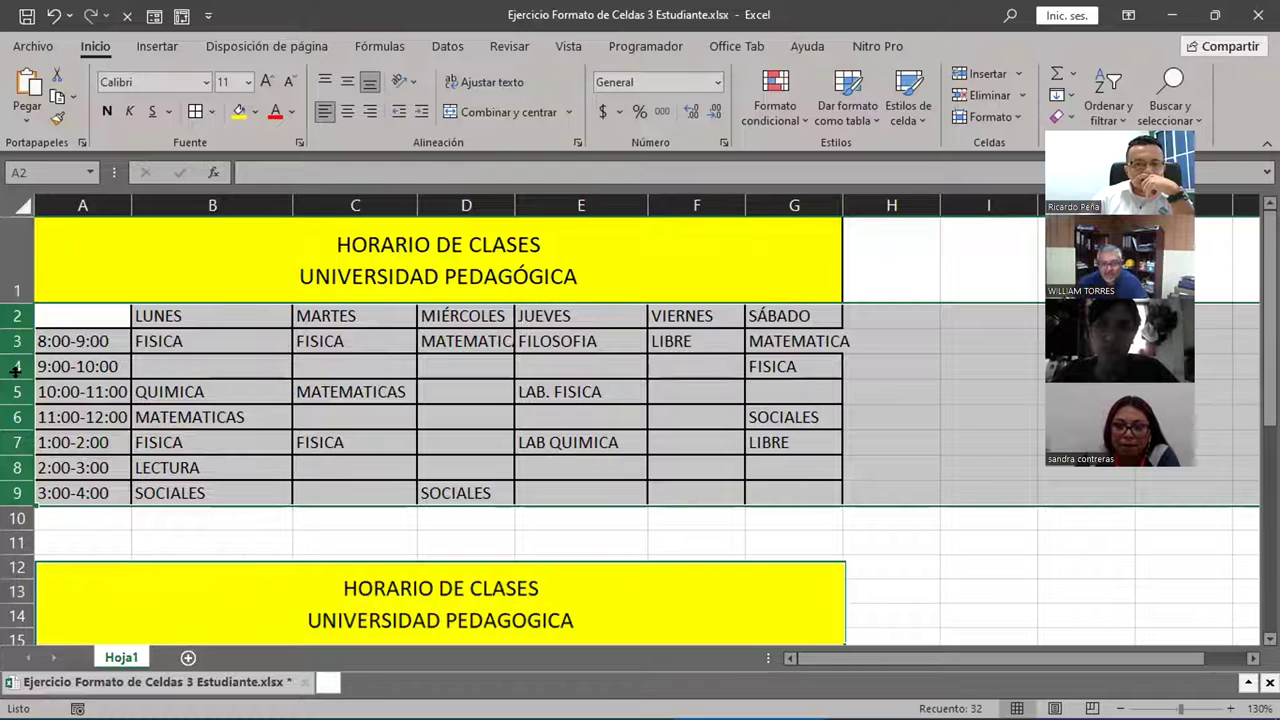
{"action": "left_click_drag", "start_coordinate": [16, 370], "coordinate": [13, 384]}
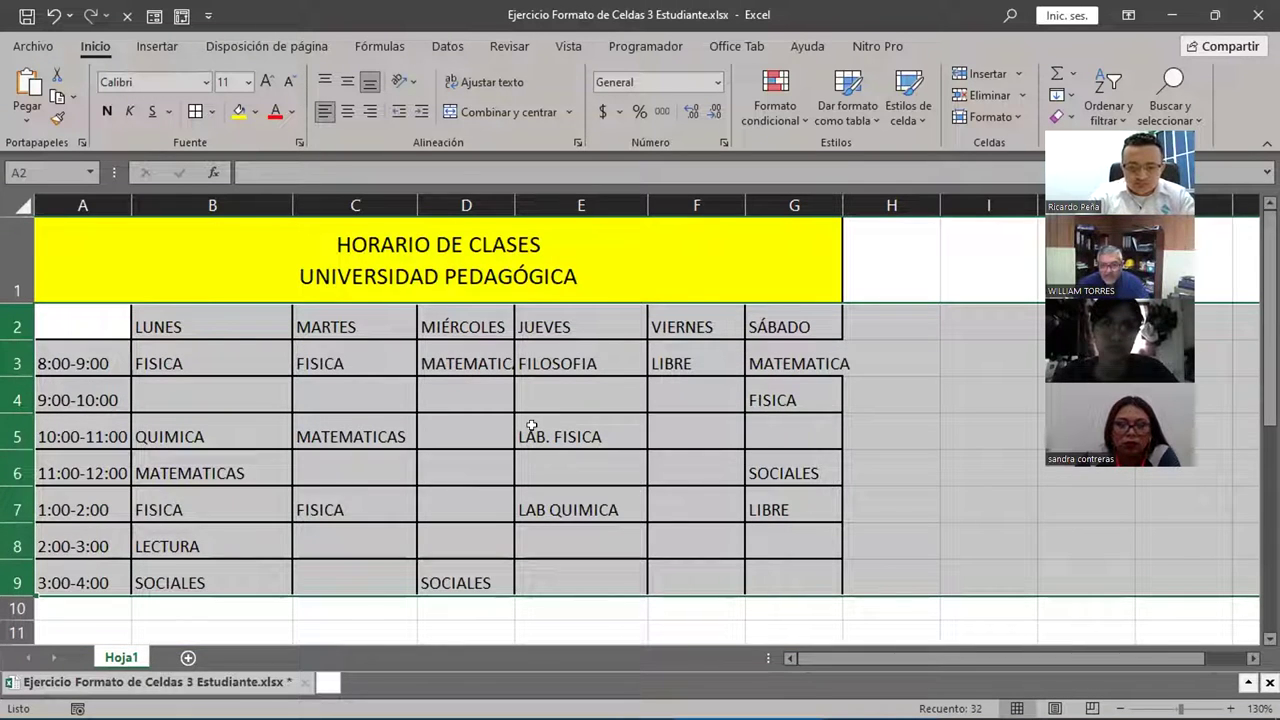
{"action": "left_click", "coordinate": [468, 396]}
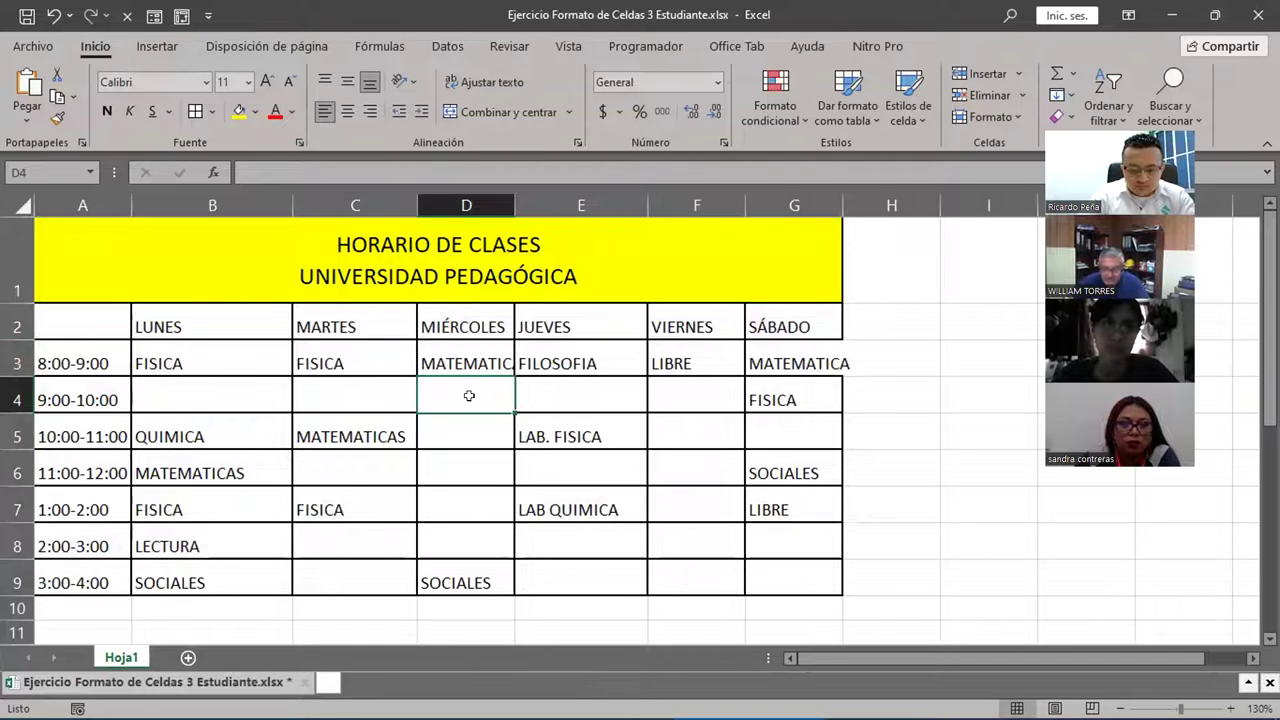
Narrow columns B and C to fit their contents, following the proportions of the reference schedule.
{"action": "scroll", "coordinate": [468, 396], "scroll_direction": "down", "scroll_amount": 4}
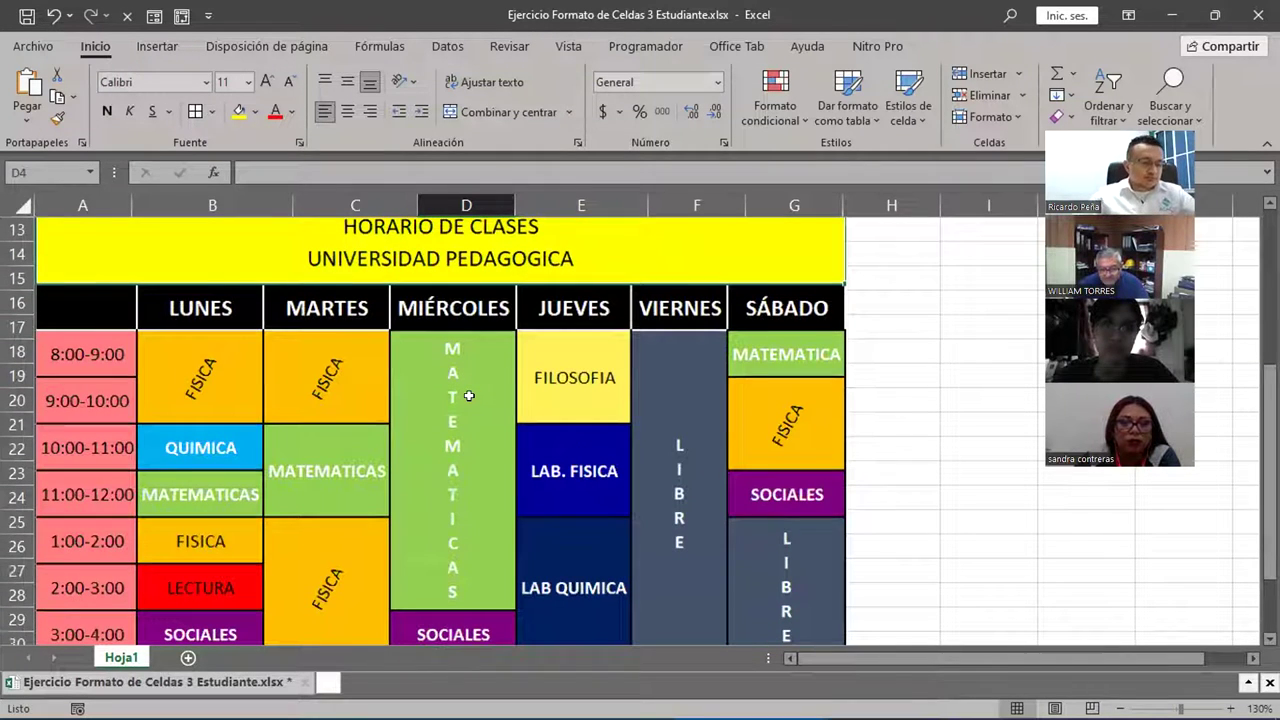
{"action": "scroll", "coordinate": [468, 396], "scroll_direction": "up", "scroll_amount": 4}
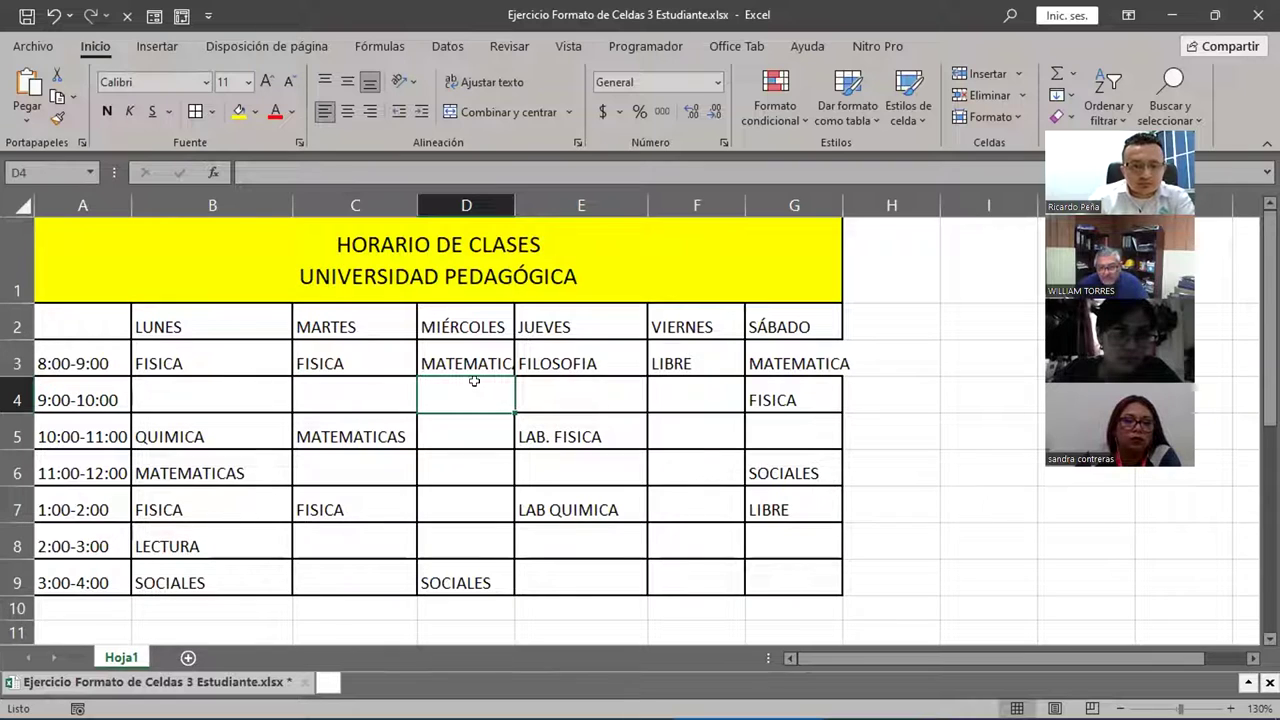
{"action": "left_click", "coordinate": [457, 352]}
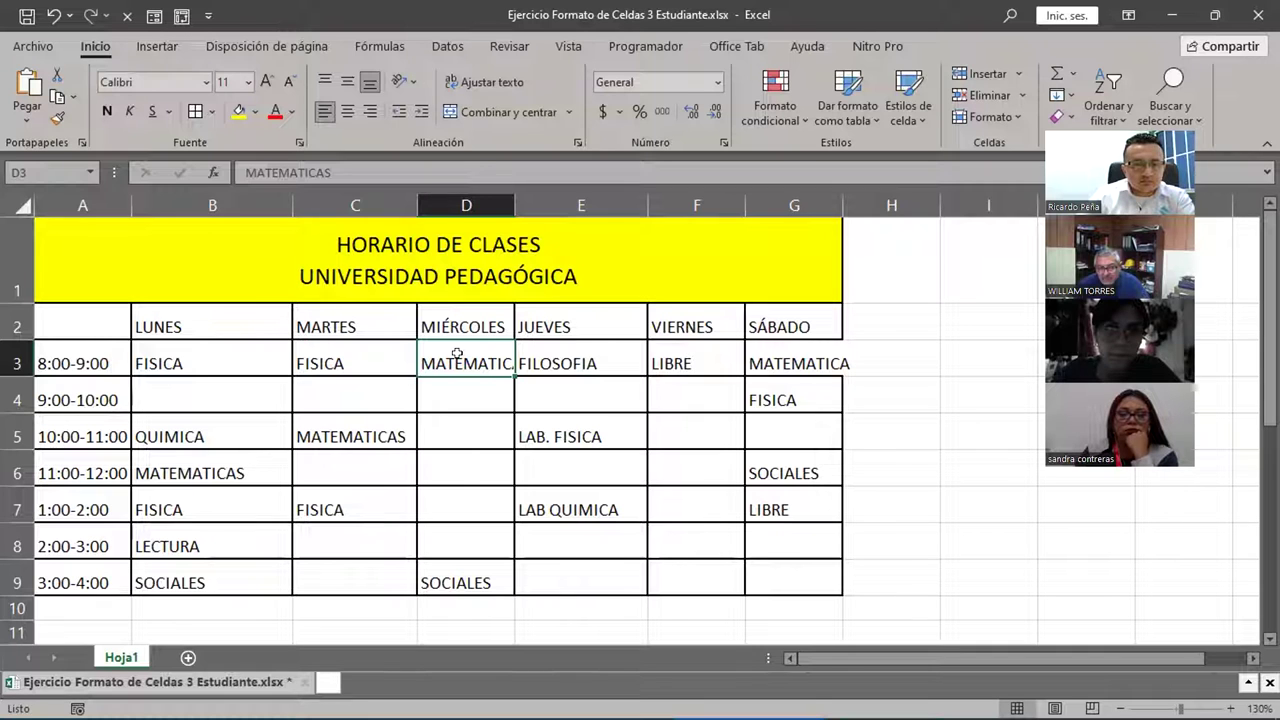
{"action": "scroll", "coordinate": [456, 352], "scroll_direction": "down", "scroll_amount": 5}
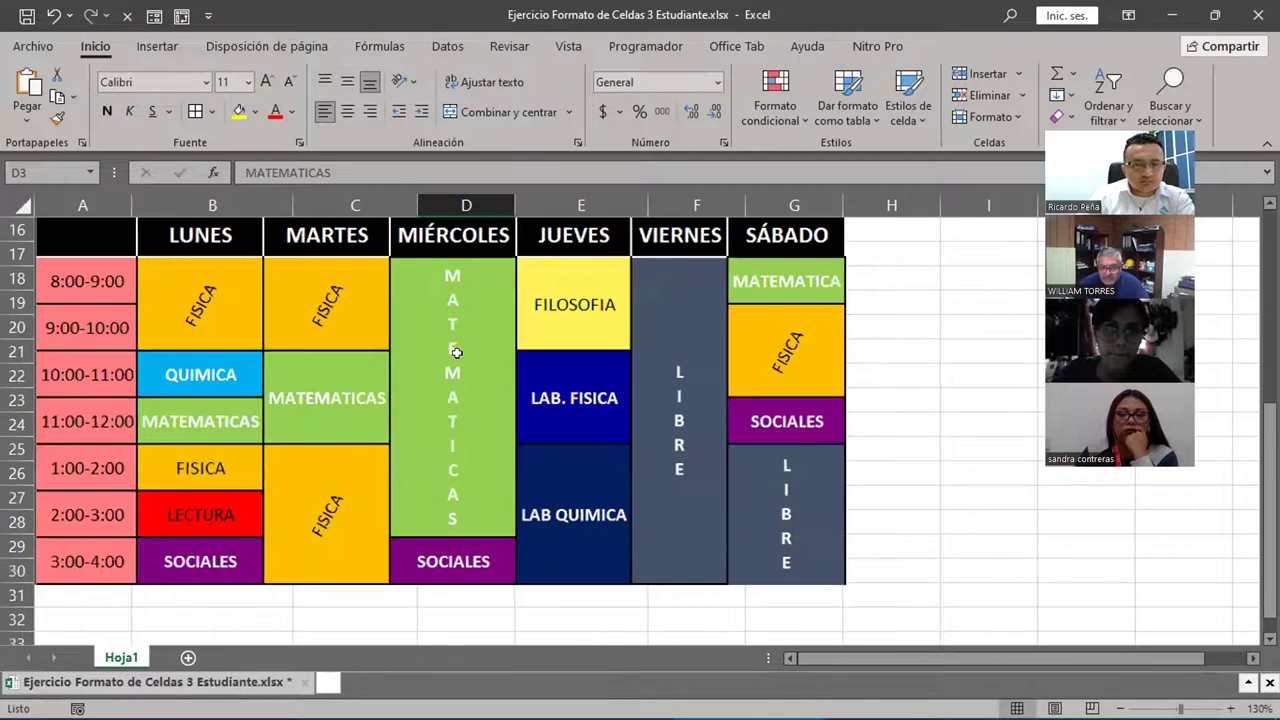
{"action": "scroll", "coordinate": [456, 352], "scroll_direction": "up", "scroll_amount": 5}
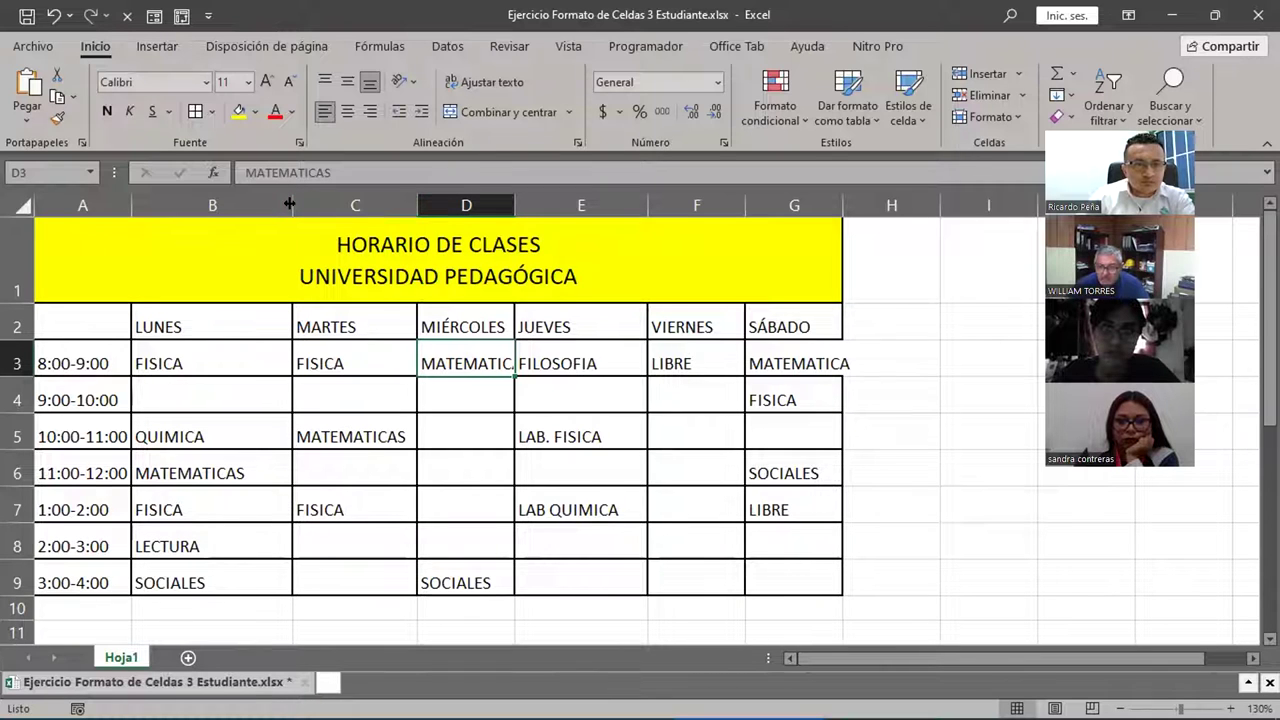
{"action": "left_click_drag", "start_coordinate": [289, 204], "coordinate": [268, 217]}
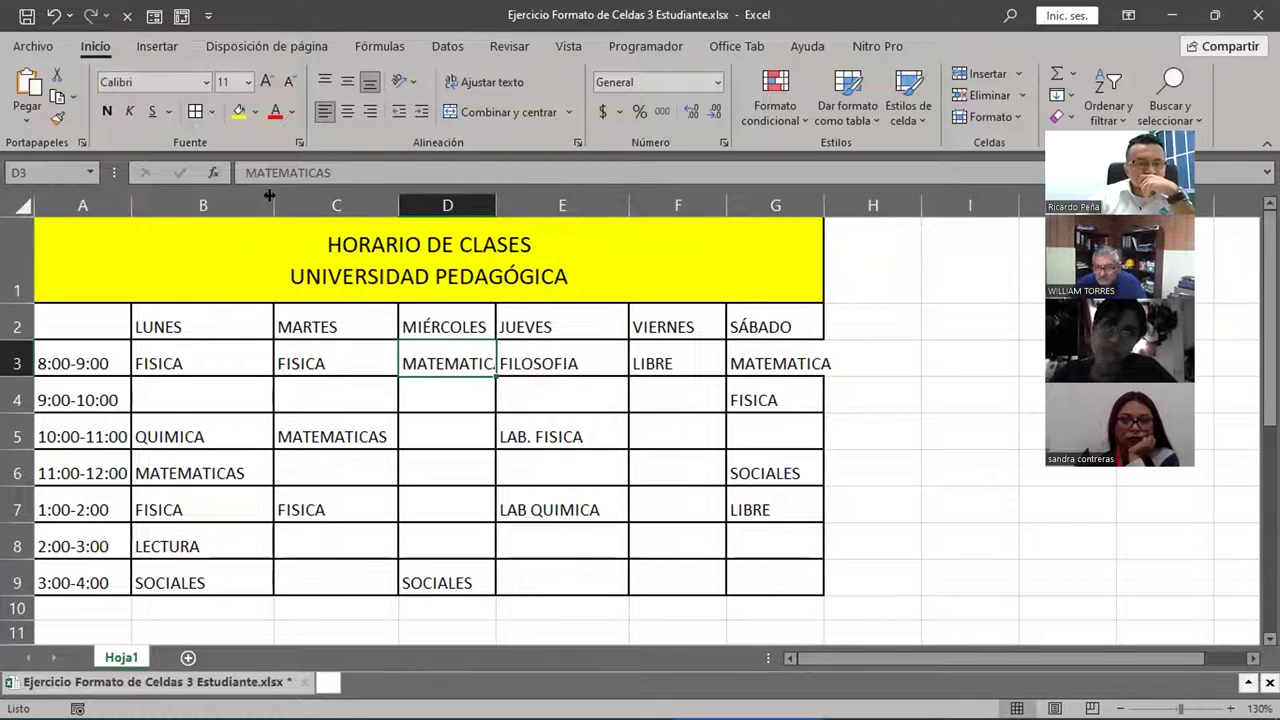
{"action": "double_click", "coordinate": [272, 204]}
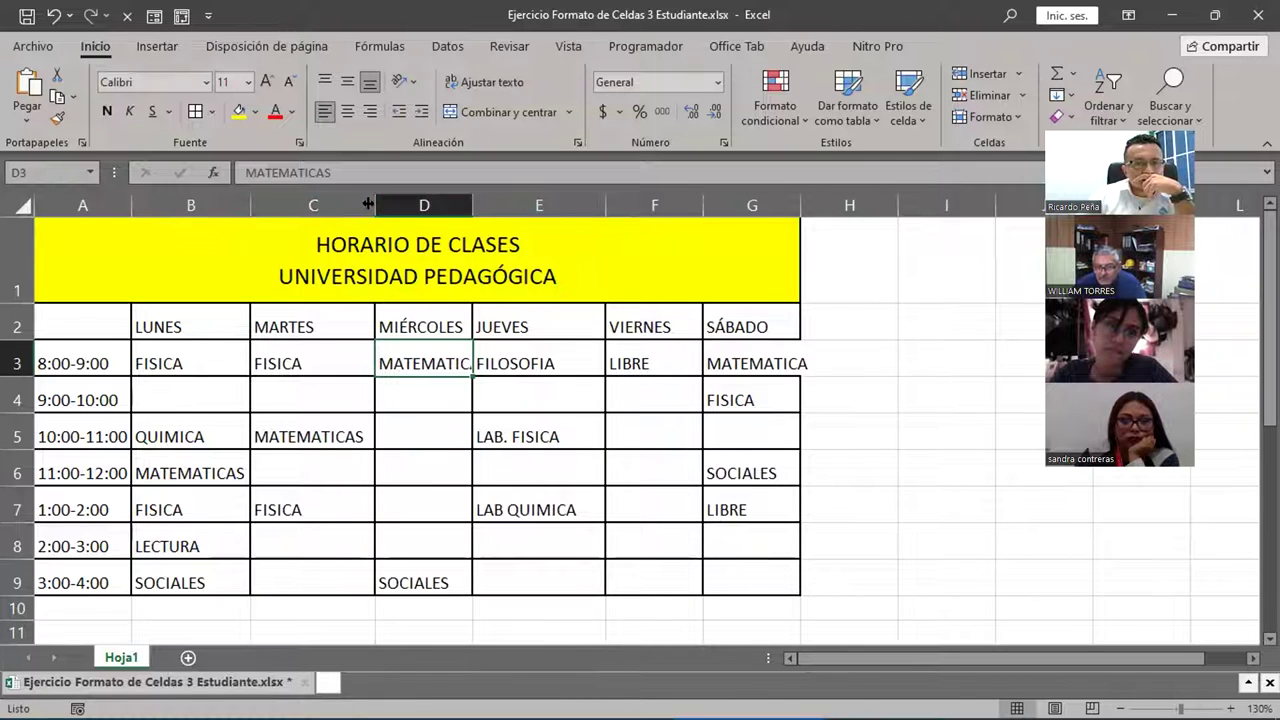
{"action": "left_click_drag", "start_coordinate": [369, 204], "coordinate": [364, 204]}
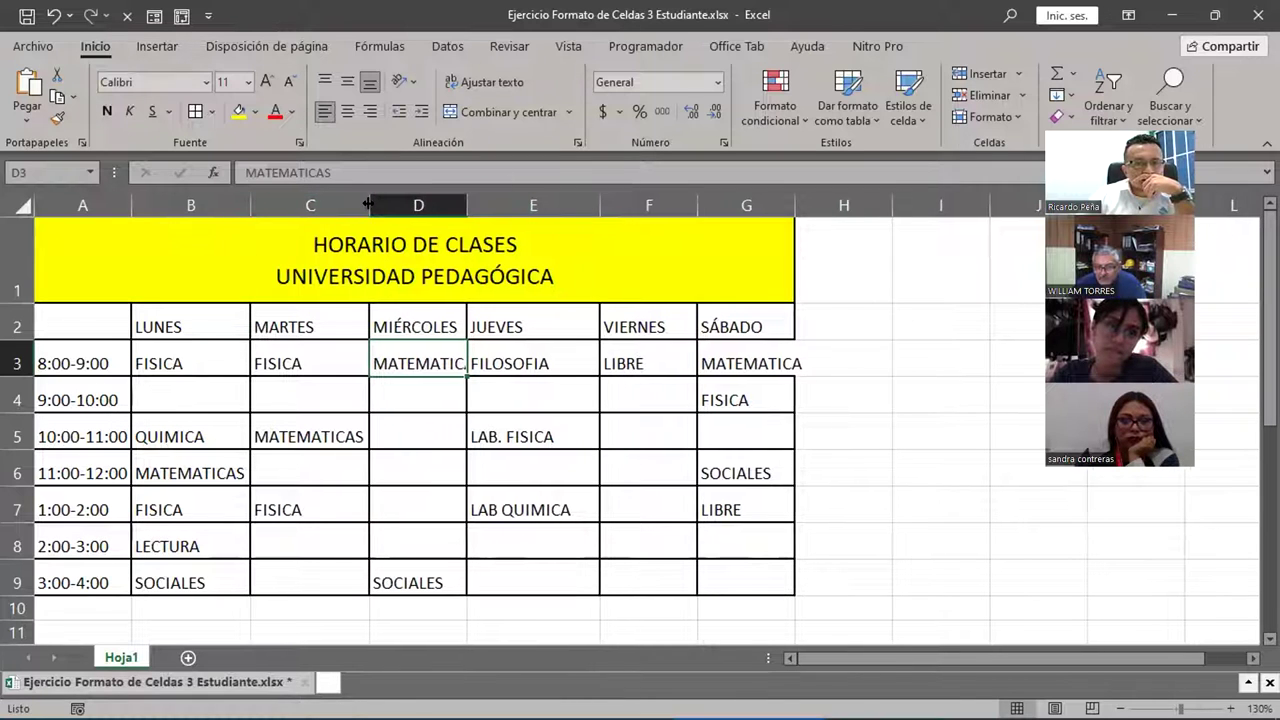
AutoFit the widths of columns D, E, F and G to their contents.
{"action": "double_click", "coordinate": [466, 204]}
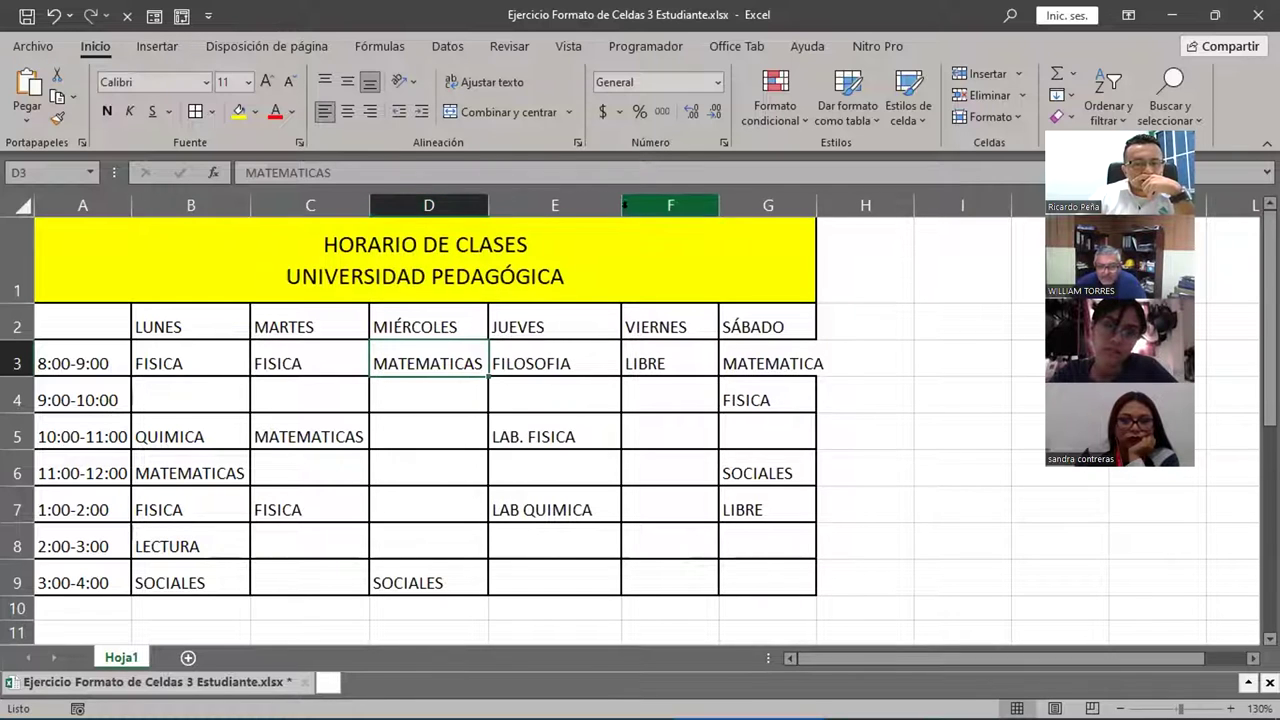
{"action": "double_click", "coordinate": [621, 204]}
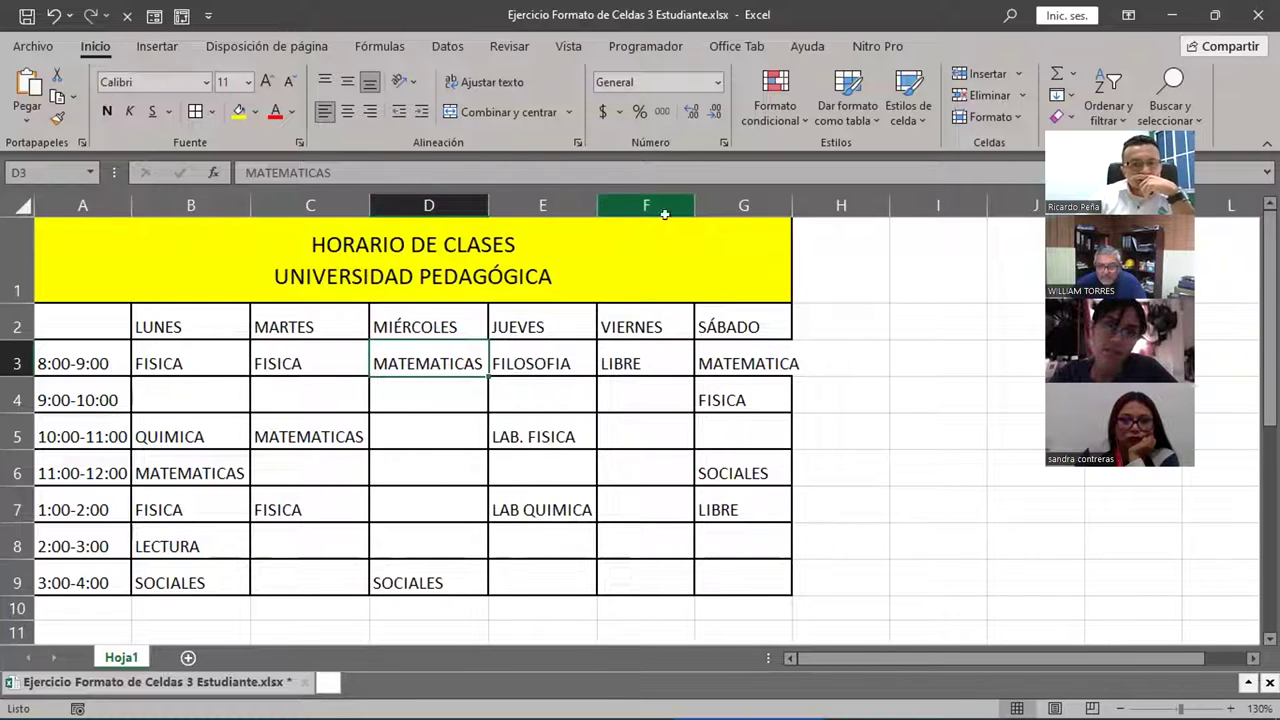
{"action": "double_click", "coordinate": [694, 199]}
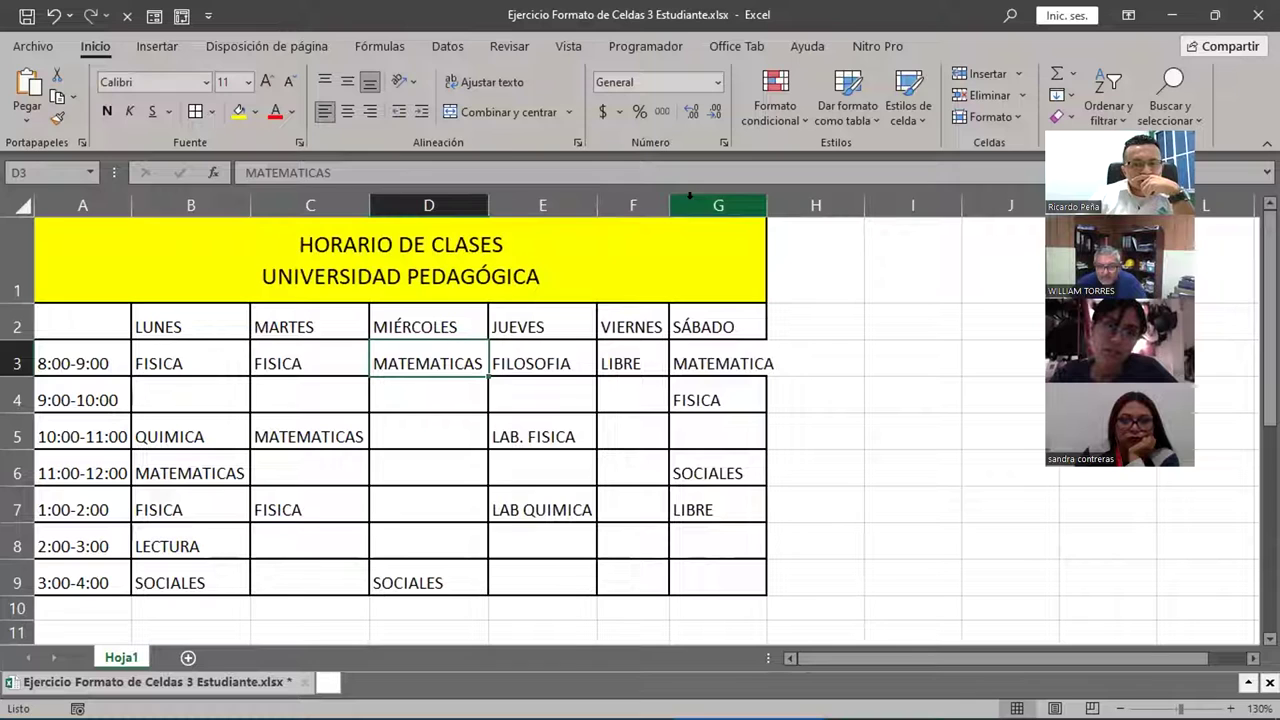
{"action": "double_click", "coordinate": [762, 204]}
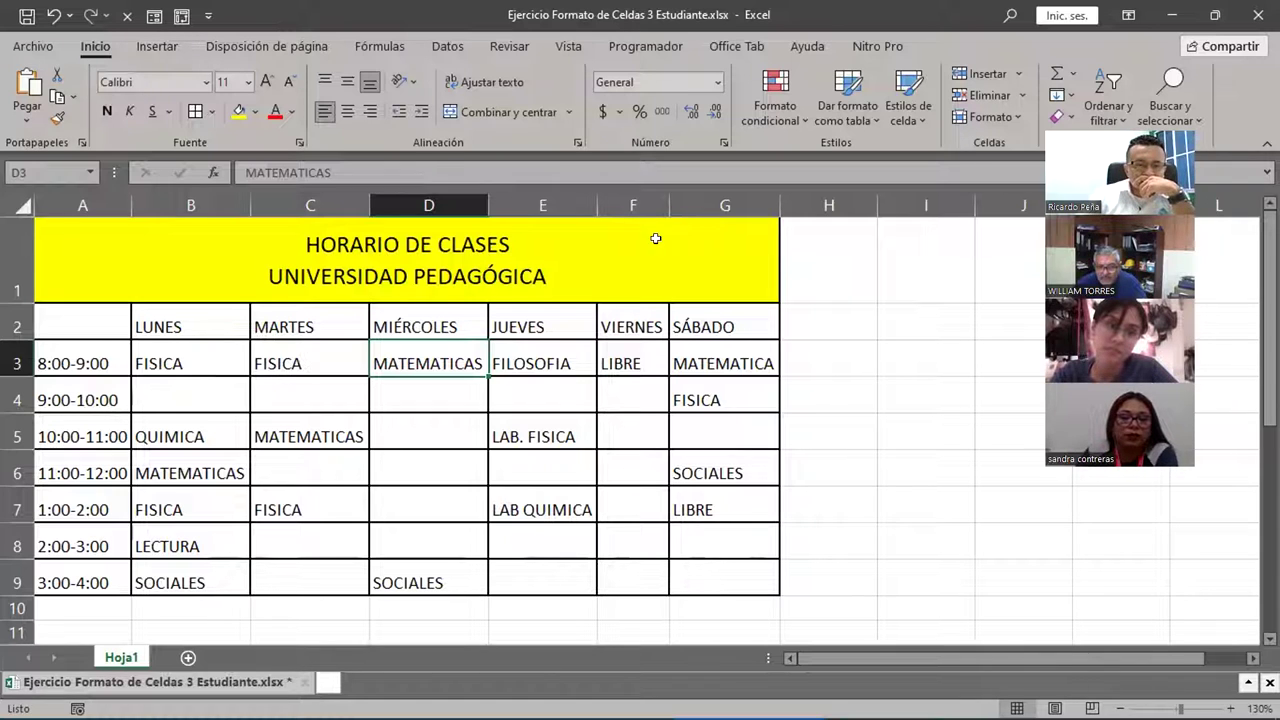
Compare the text alignment and layout of the plain schedule with the colored reference schedule beneath it.
{"action": "scroll", "coordinate": [654, 262], "scroll_direction": "down", "scroll_amount": 6}
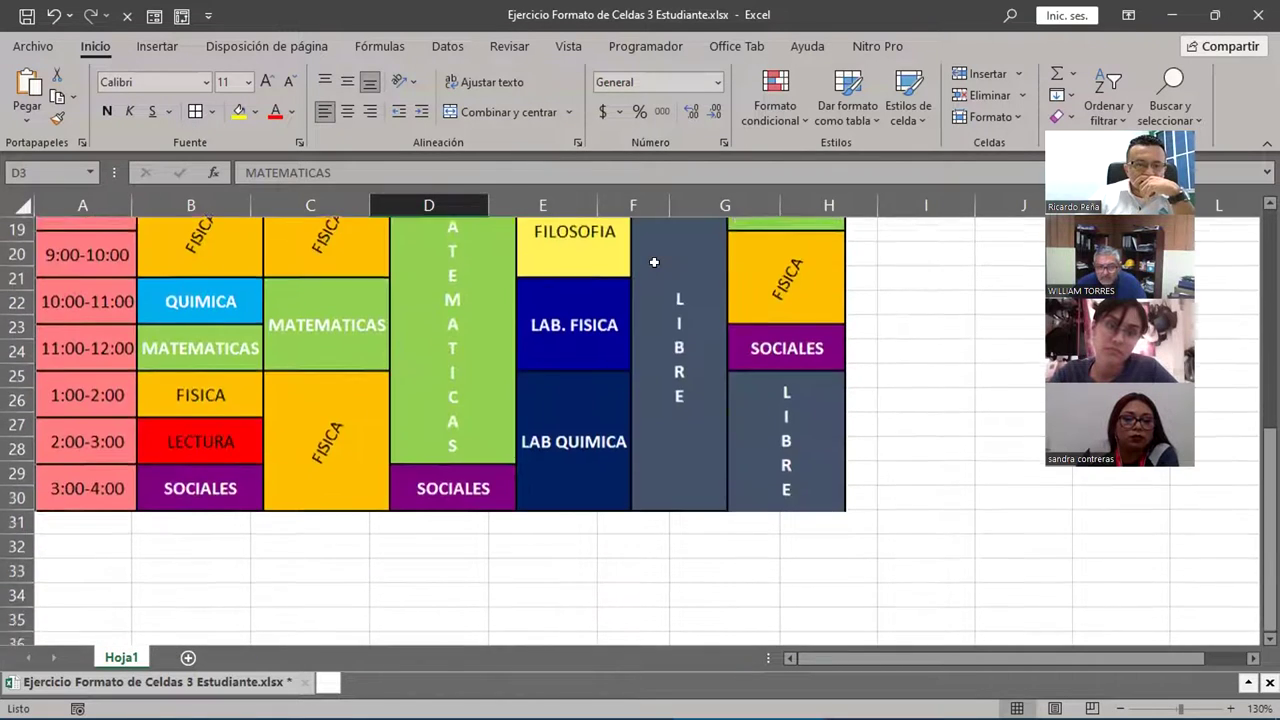
{"action": "scroll", "coordinate": [654, 262], "scroll_direction": "up", "scroll_amount": 3}
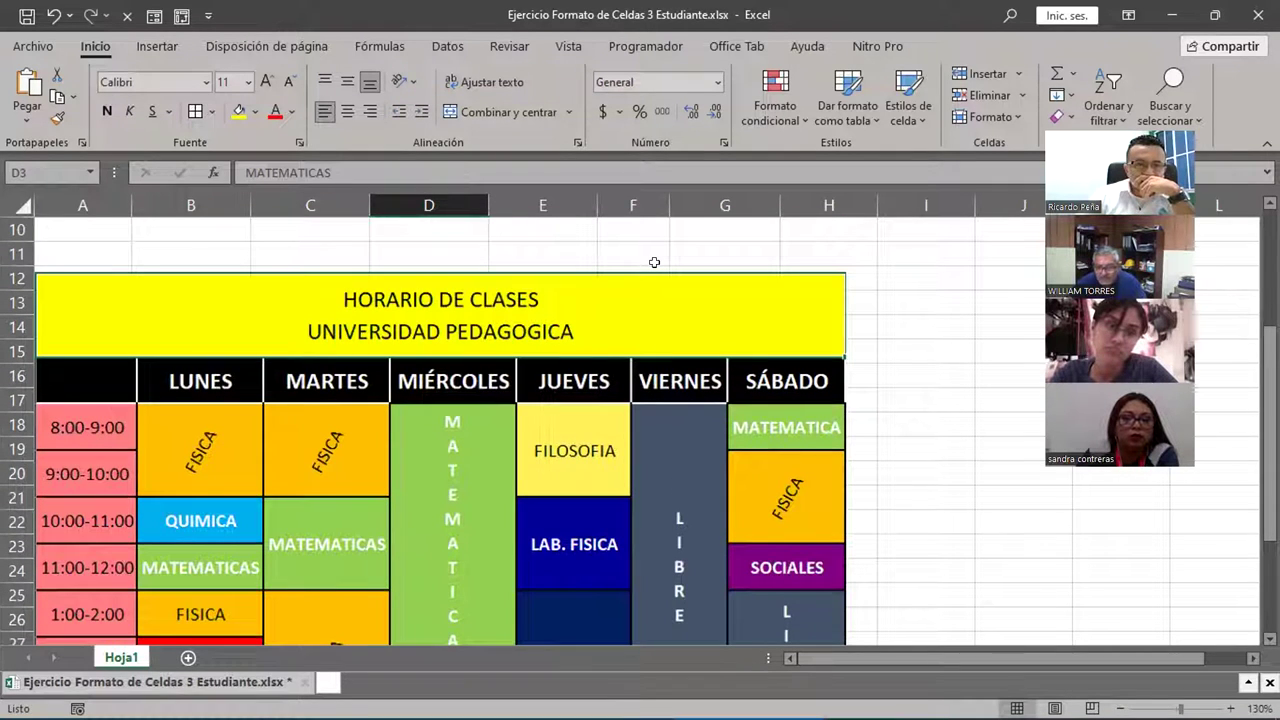
{"action": "scroll", "coordinate": [654, 262], "scroll_direction": "up", "scroll_amount": 3}
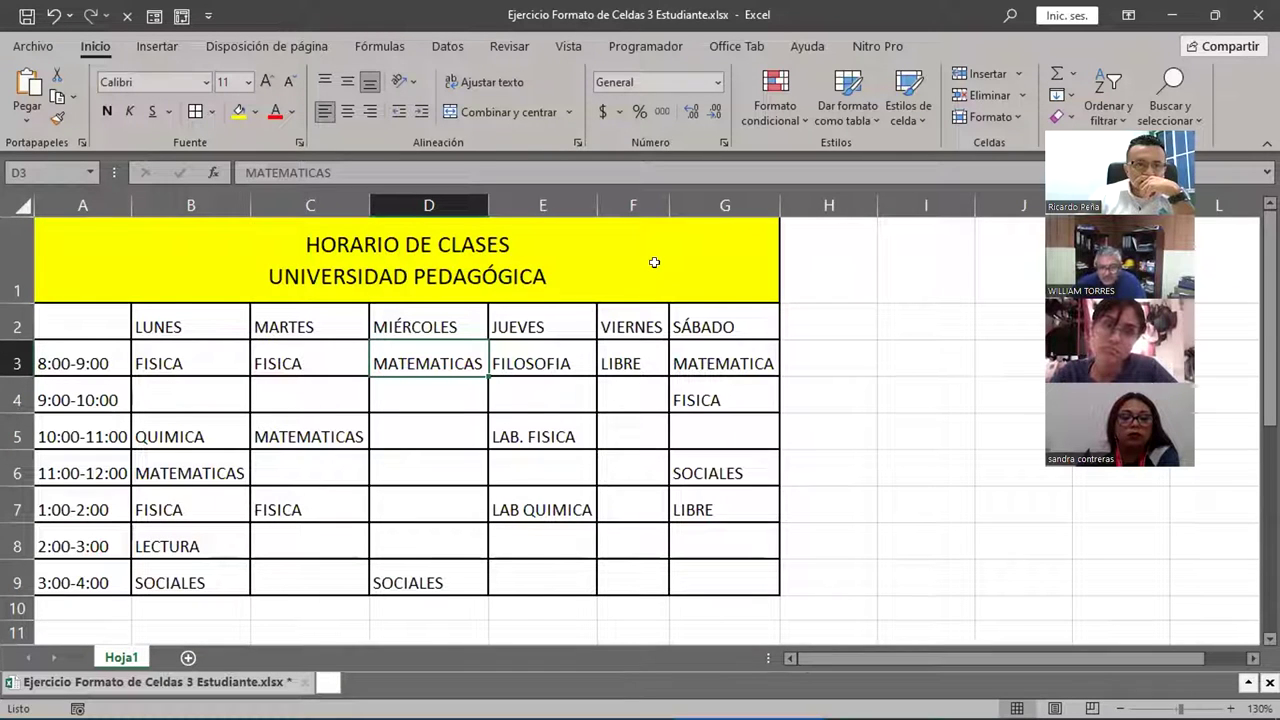
{"action": "scroll", "coordinate": [654, 262], "scroll_direction": "down", "scroll_amount": 5}
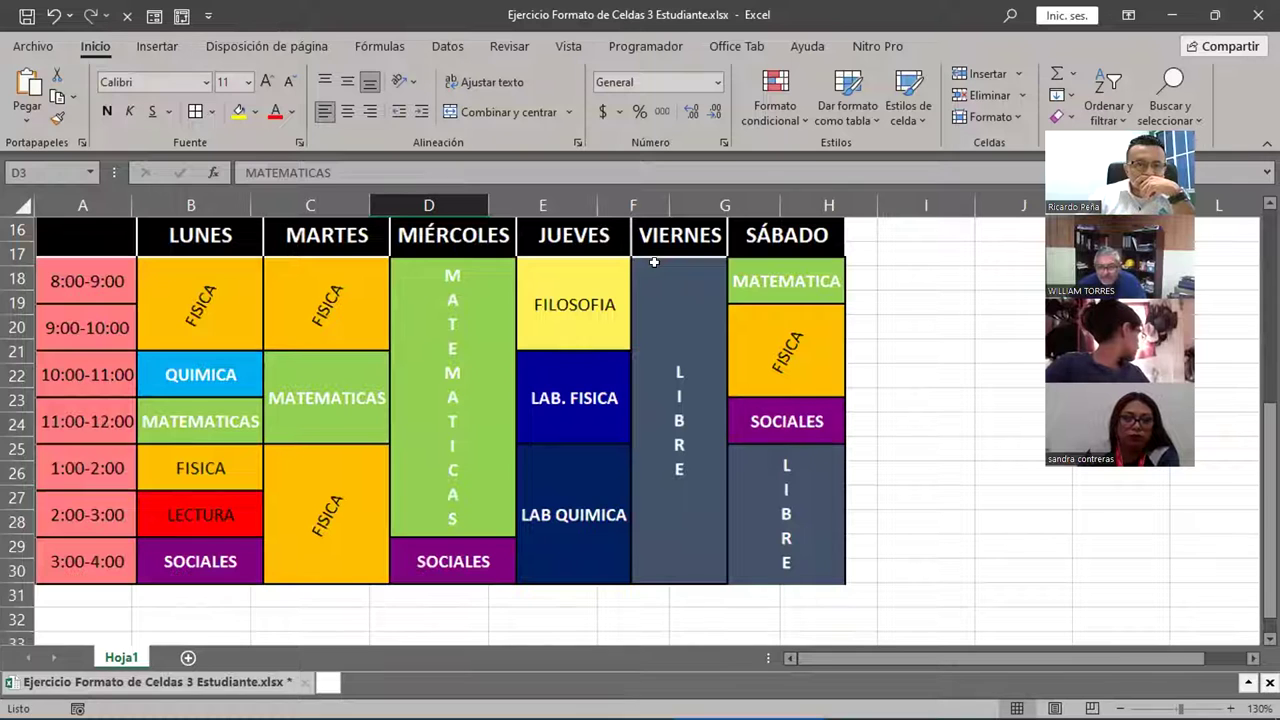
{"action": "scroll", "coordinate": [654, 262], "scroll_direction": "up", "scroll_amount": 5}
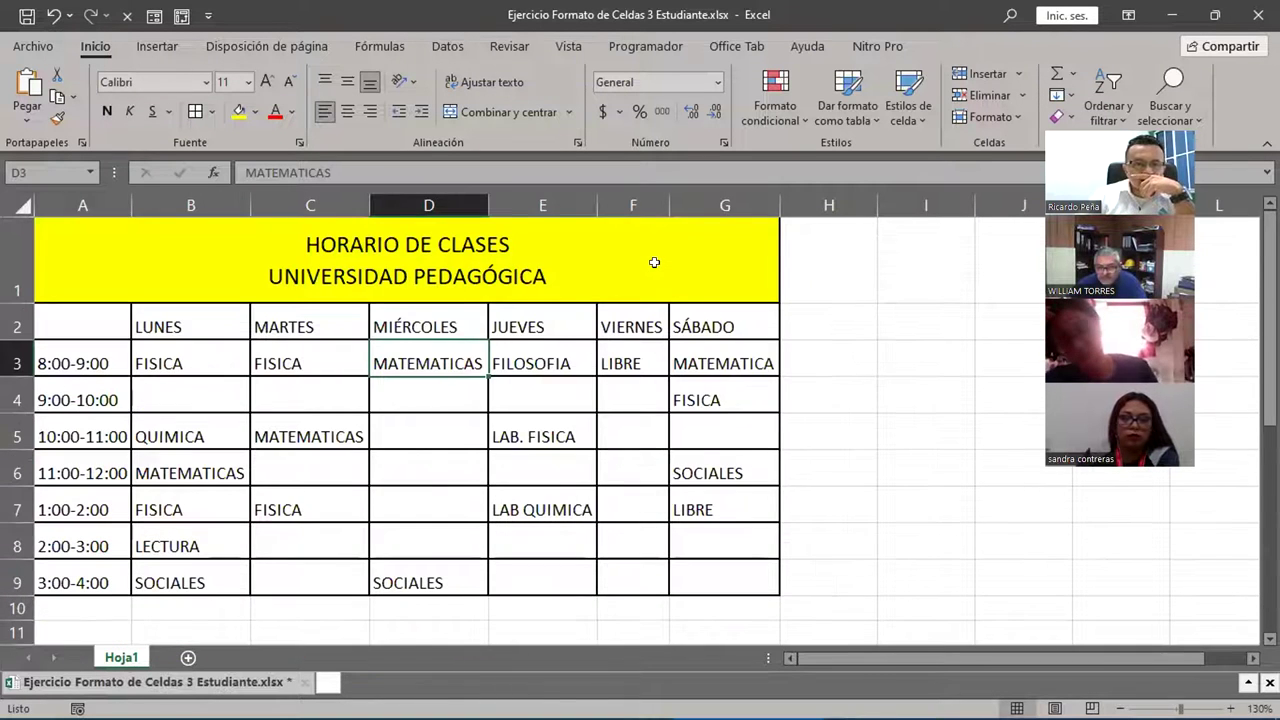
{"action": "scroll", "coordinate": [654, 262], "scroll_direction": "down", "scroll_amount": 5}
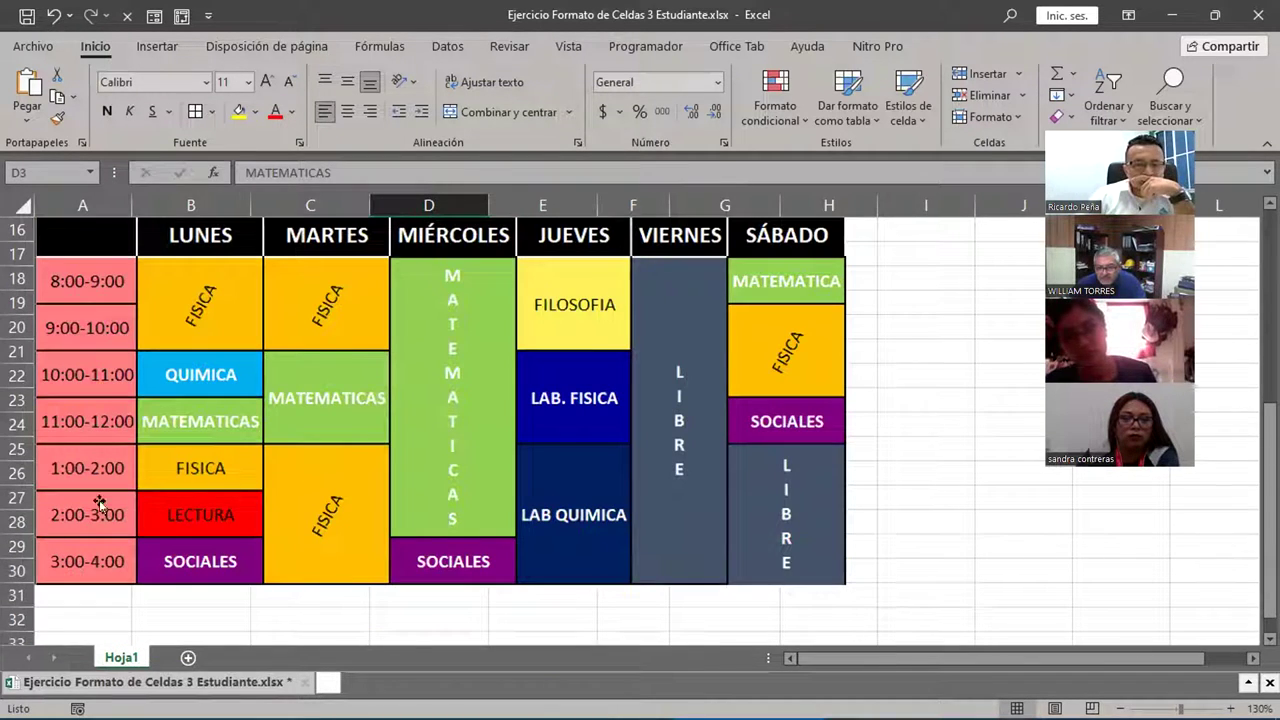
{"action": "scroll", "coordinate": [697, 478], "scroll_direction": "up", "scroll_amount": 4}
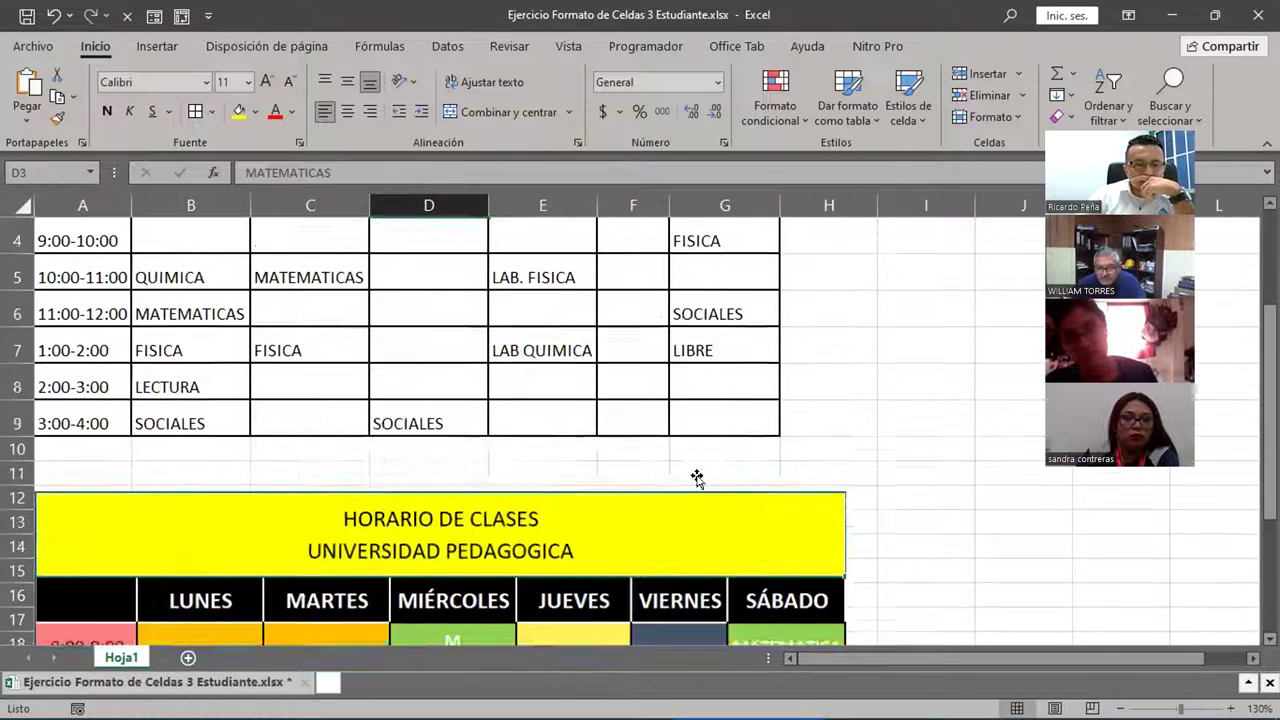
{"action": "scroll", "coordinate": [697, 478], "scroll_direction": "up", "scroll_amount": 1}
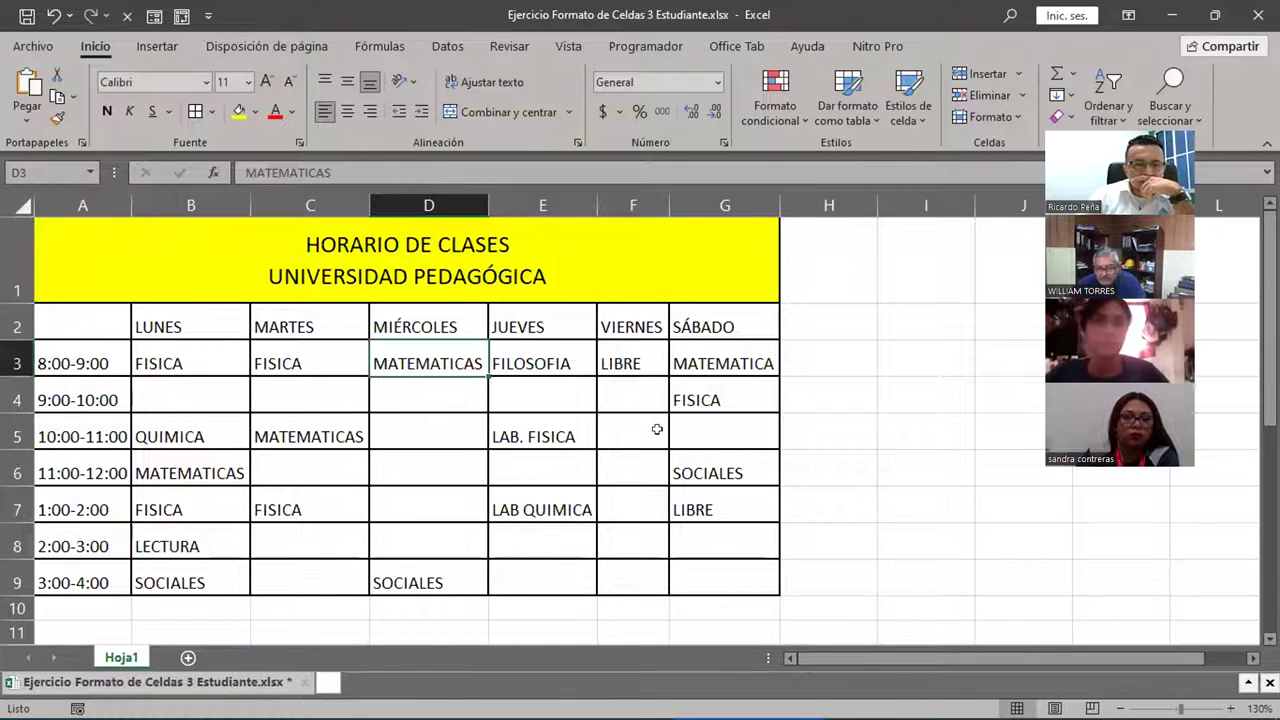
Center the text horizontally in the schedule range A2:G9.
{"action": "left_click_drag", "start_coordinate": [94, 312], "coordinate": [710, 567]}
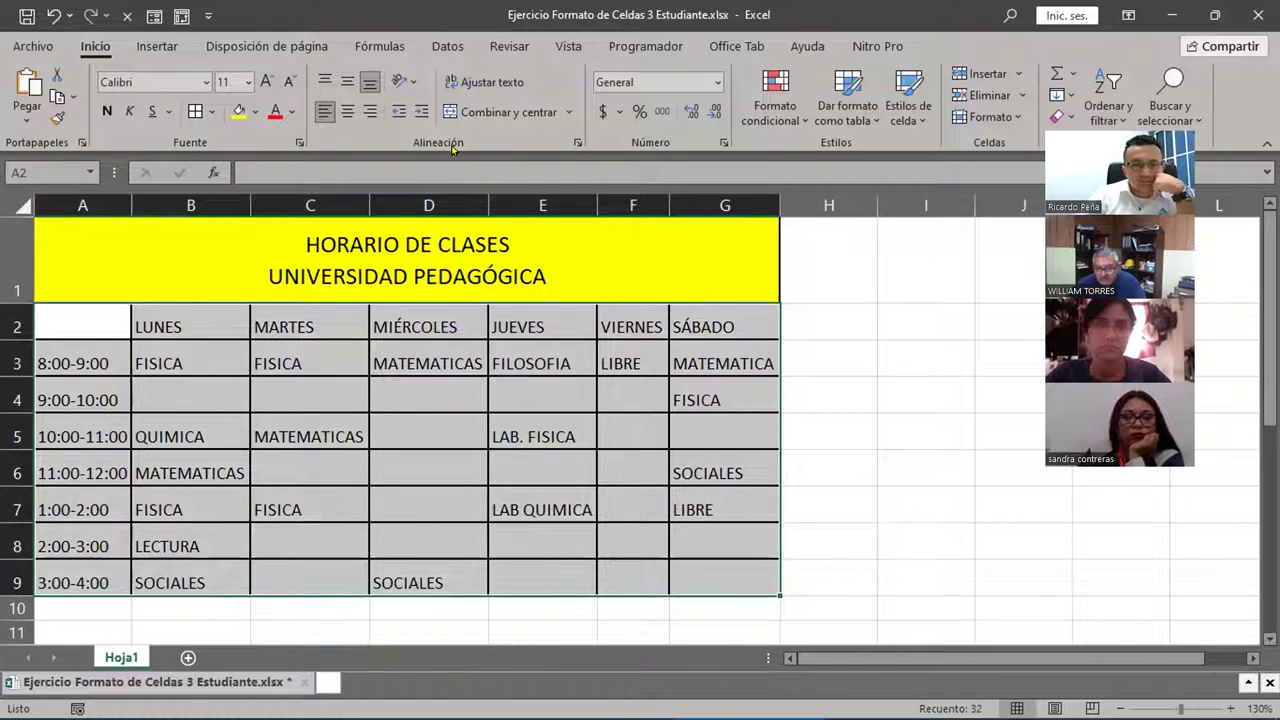
{"action": "left_click", "coordinate": [346, 116]}
{"action": "left_click", "coordinate": [398, 376]}
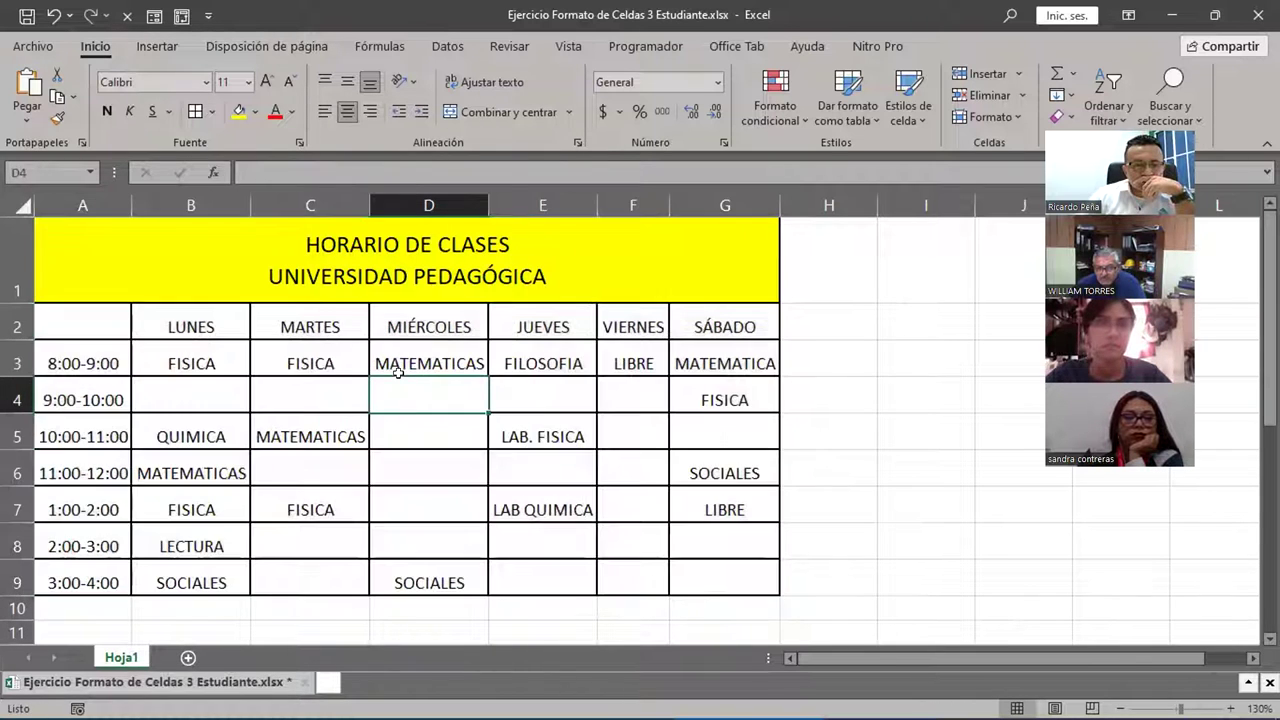
Examine the reference schedule's header row, merged blocks and fill colors against the plain table.
{"action": "scroll", "coordinate": [483, 477], "scroll_direction": "down", "scroll_amount": 5}
{"action": "scroll", "coordinate": [483, 477], "scroll_direction": "up", "scroll_amount": 5}
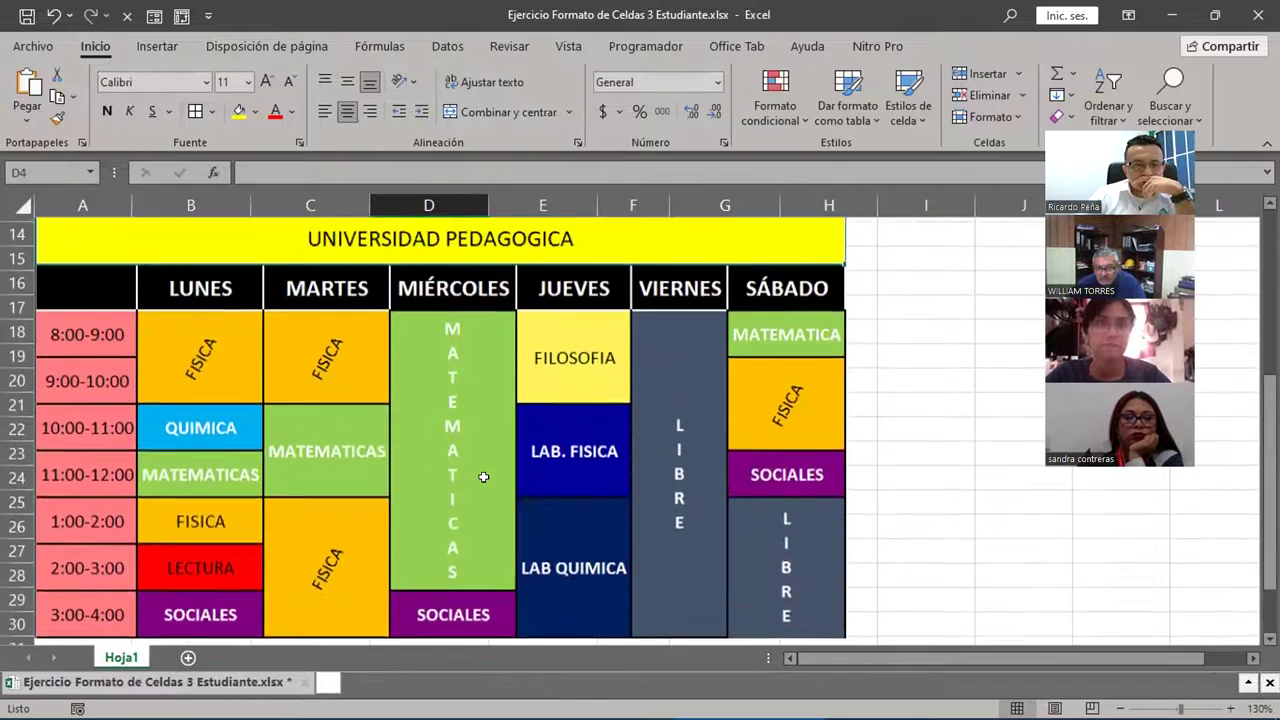
{"action": "scroll", "coordinate": [483, 477], "scroll_direction": "up", "scroll_amount": 1}
{"action": "scroll", "coordinate": [483, 477], "scroll_direction": "down", "scroll_amount": 6}
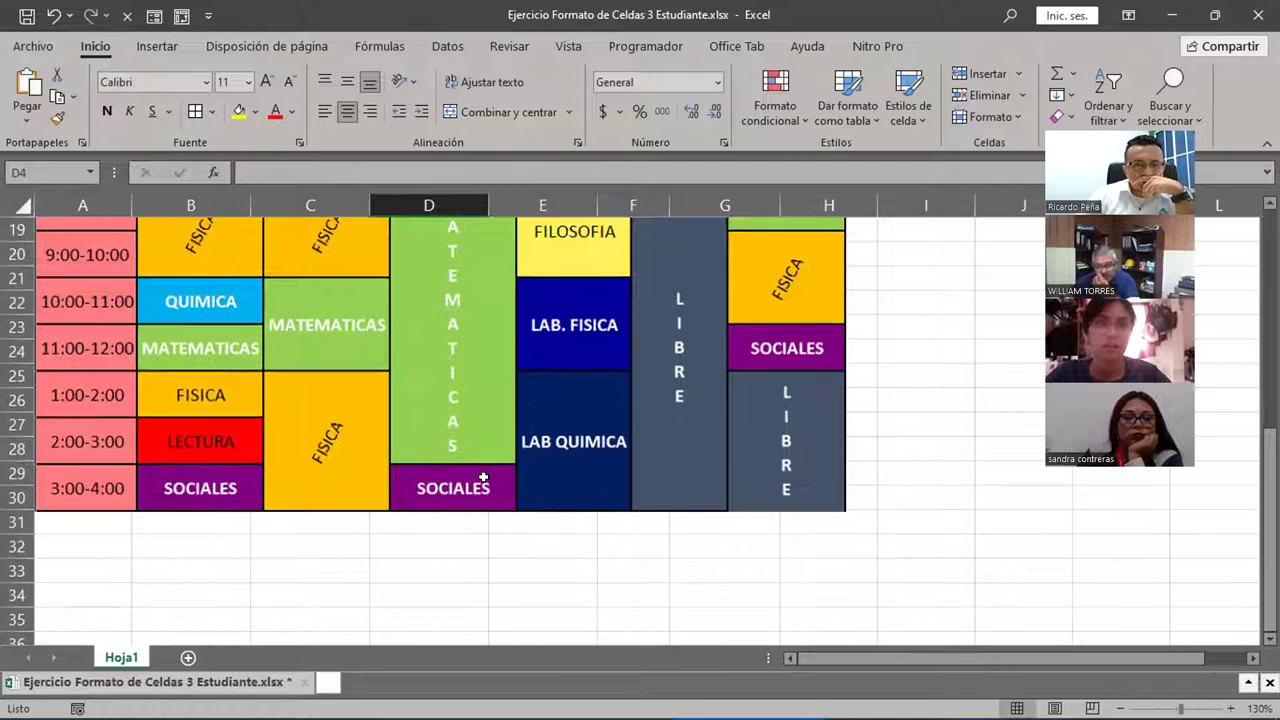
{"action": "scroll", "coordinate": [483, 477], "scroll_direction": "up", "scroll_amount": 6}
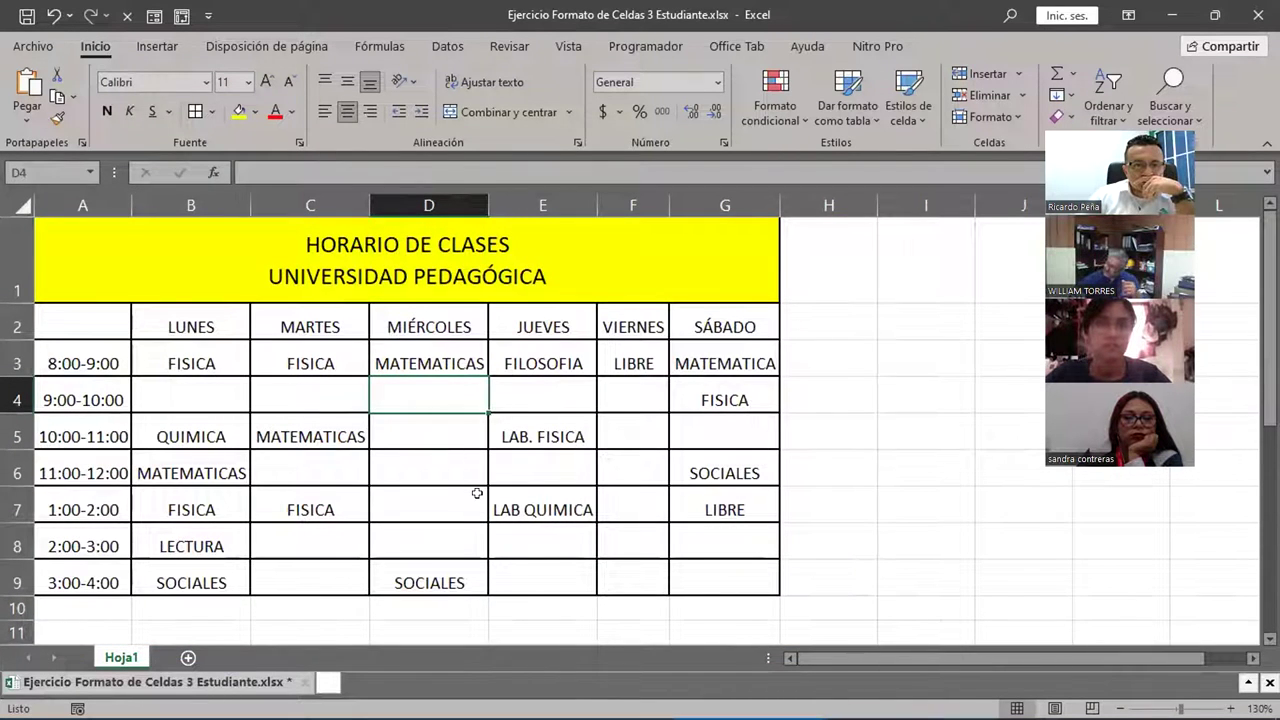
{"action": "scroll", "coordinate": [477, 493], "scroll_direction": "down", "scroll_amount": 2}
{"action": "scroll", "coordinate": [477, 493], "scroll_direction": "down", "scroll_amount": 3}
{"action": "scroll", "coordinate": [477, 493], "scroll_direction": "up", "scroll_amount": 1}
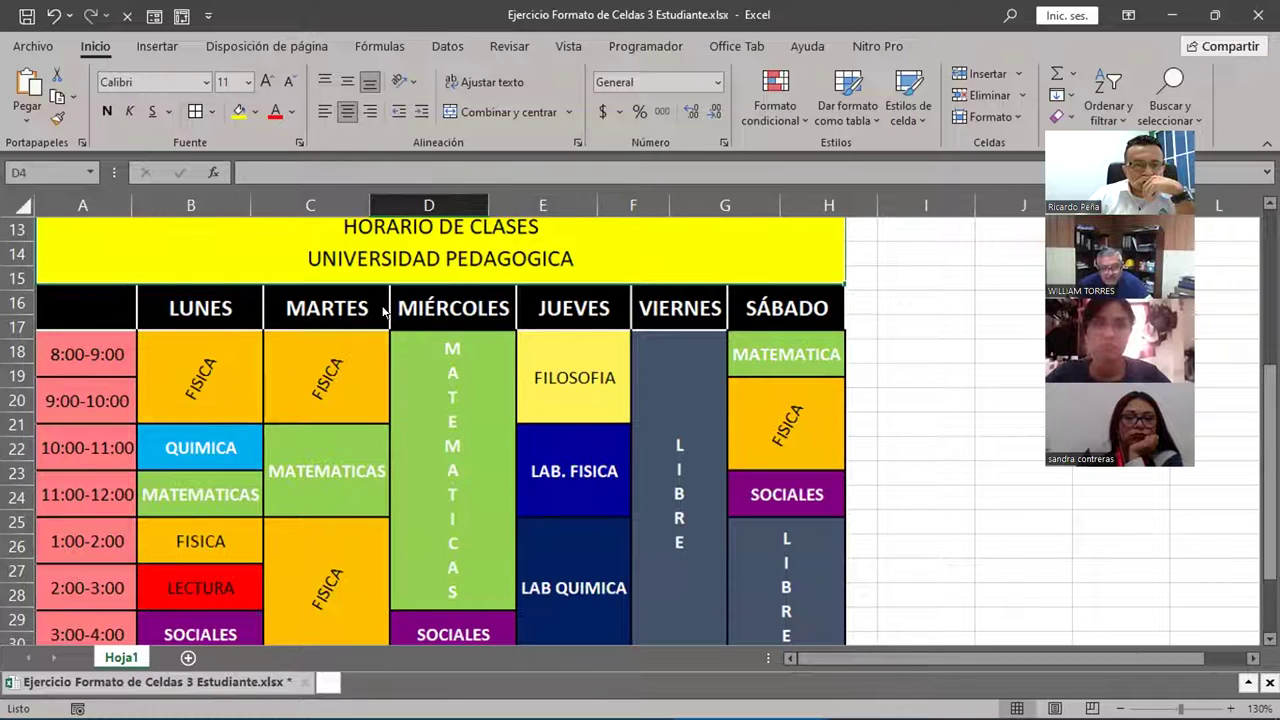
{"action": "left_click", "coordinate": [675, 415]}
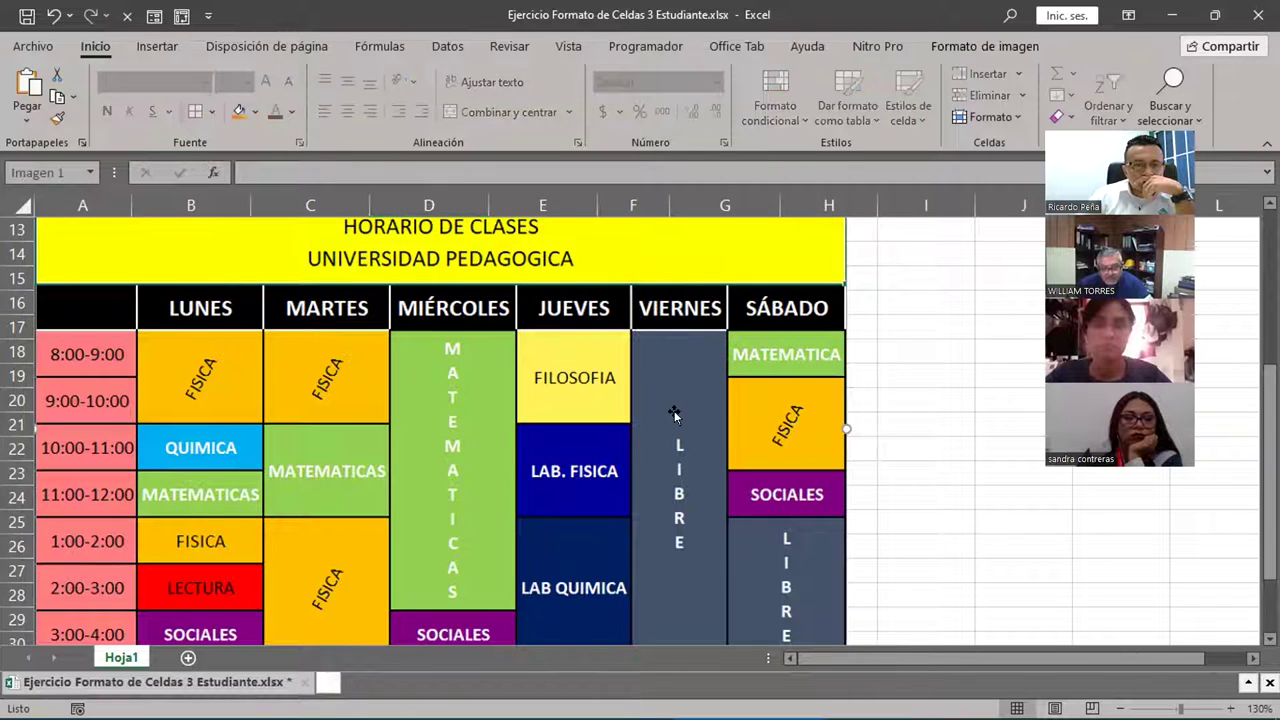
{"action": "scroll", "coordinate": [675, 415], "scroll_direction": "up", "scroll_amount": 4}
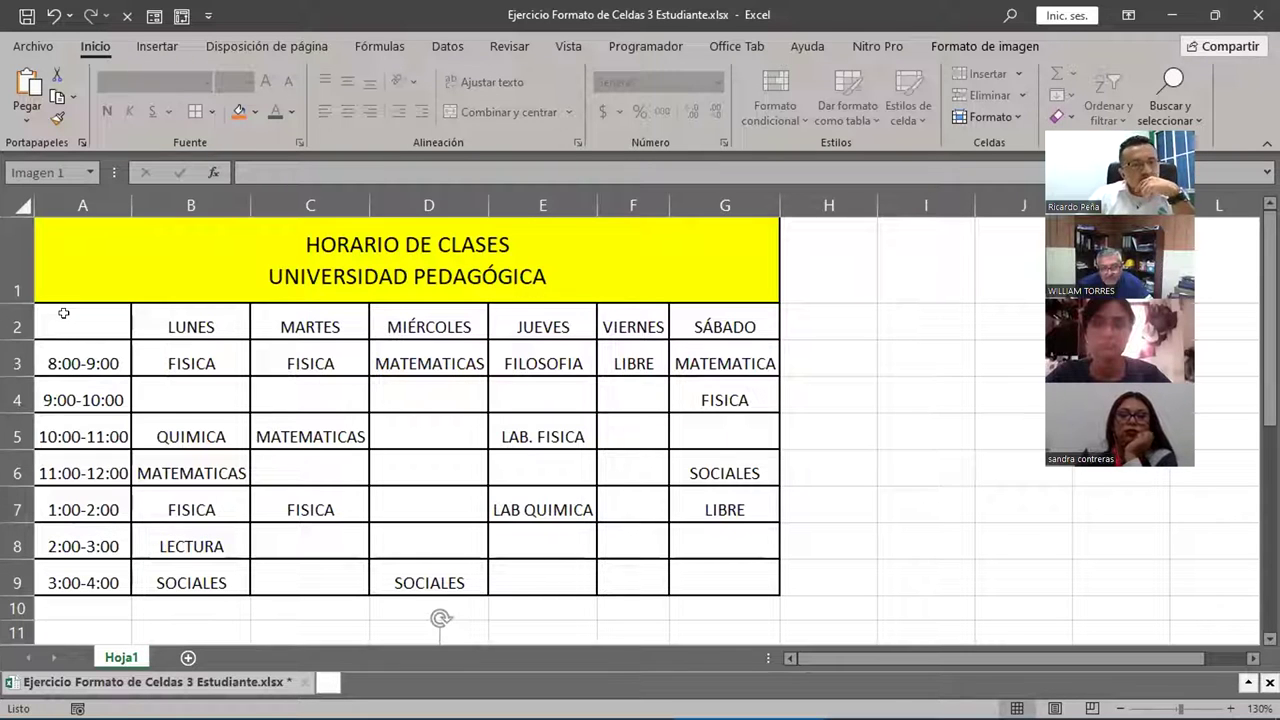
Fill the day header row A2:G2 with the black theme color.
{"action": "left_click_drag", "start_coordinate": [63, 313], "coordinate": [712, 322]}
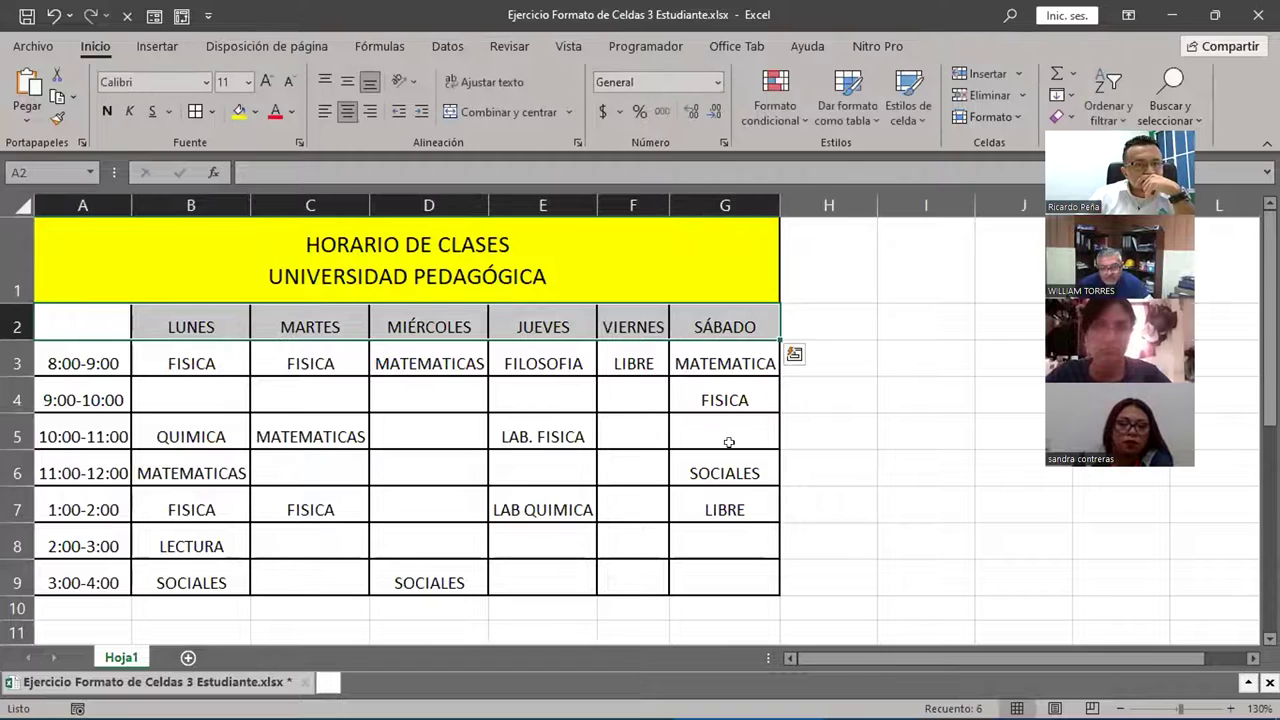
{"action": "scroll", "coordinate": [729, 443], "scroll_direction": "down", "scroll_amount": 3}
{"action": "scroll", "coordinate": [729, 443], "scroll_direction": "up", "scroll_amount": 3}
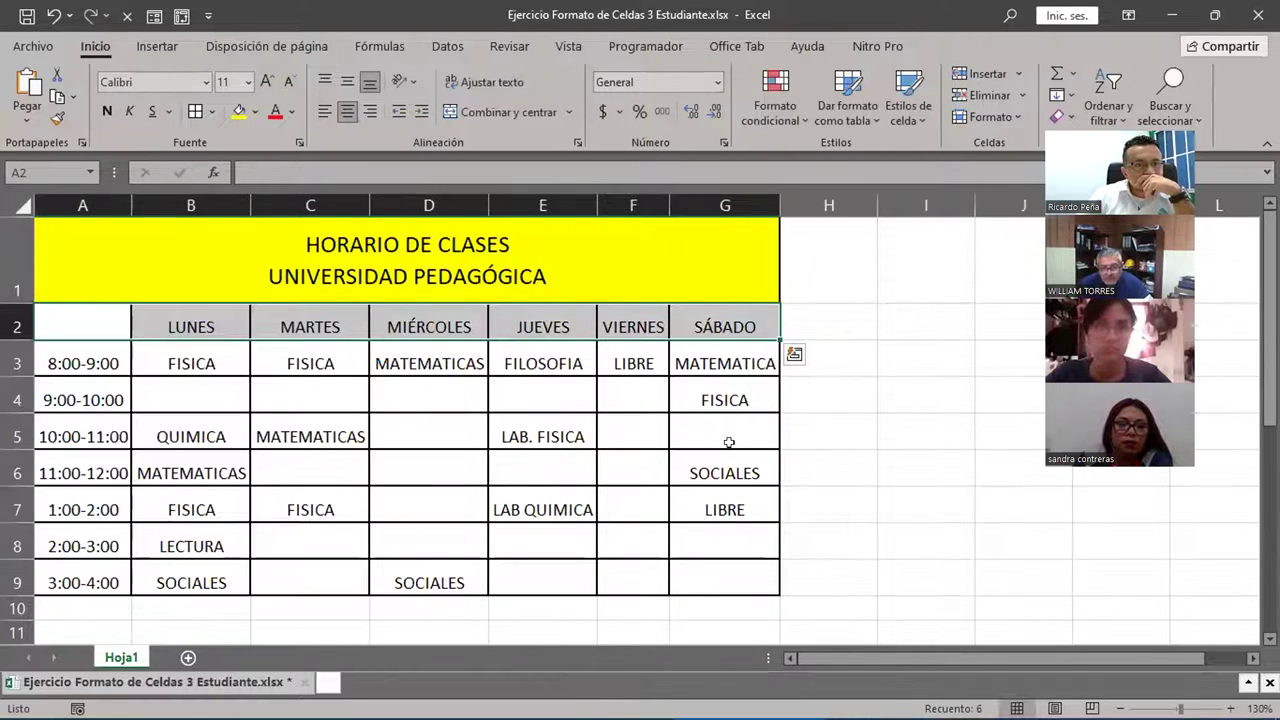
{"action": "left_click", "coordinate": [256, 113]}
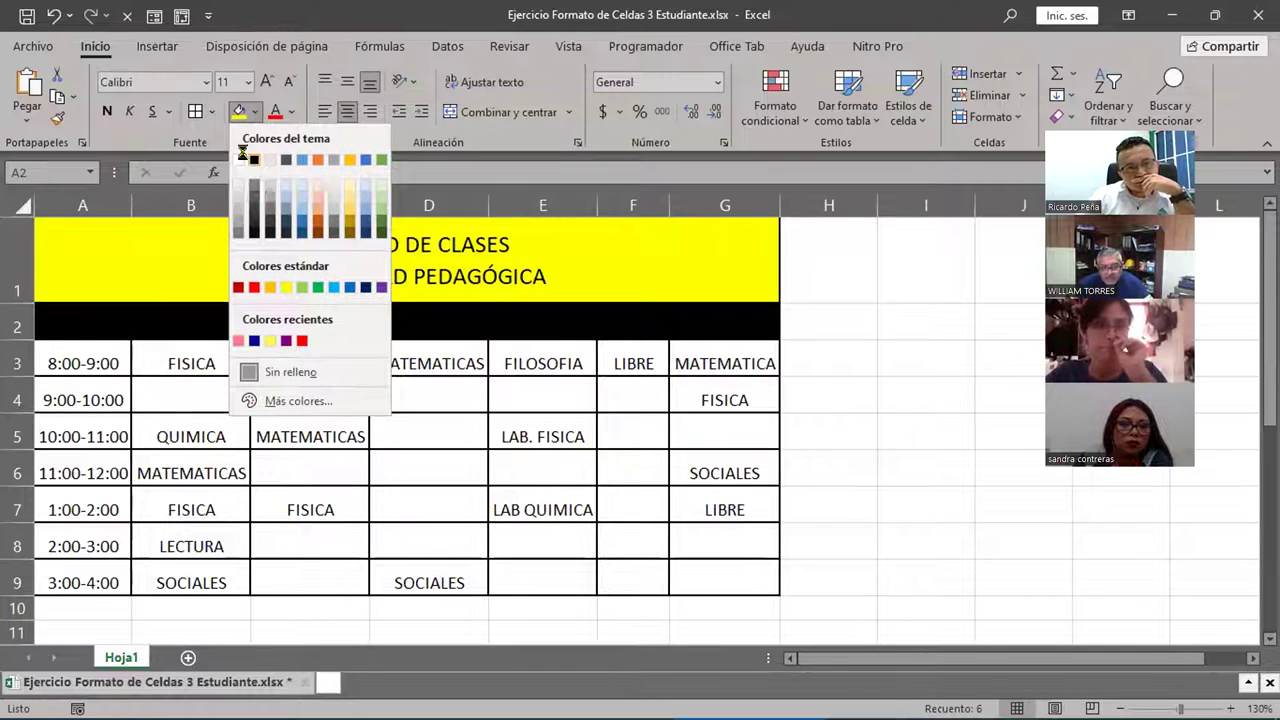
{"action": "left_click", "coordinate": [252, 160]}
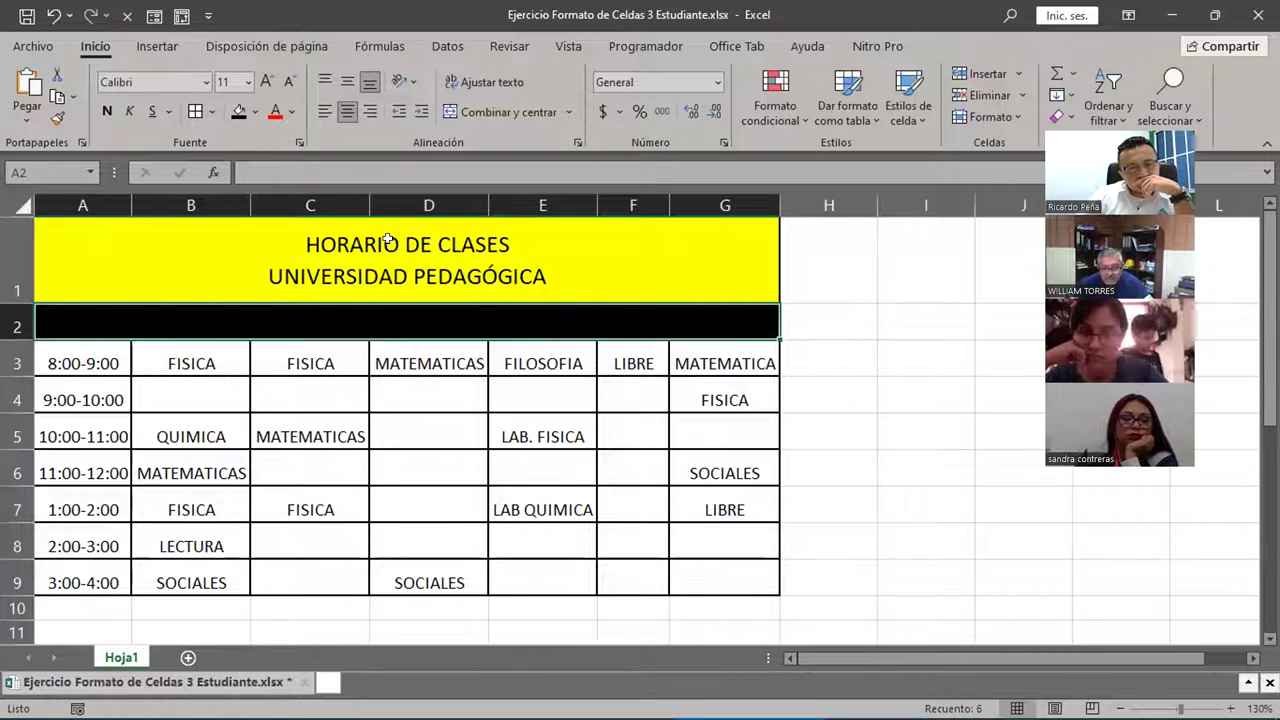
Inspect the contents of the black header cells B2, C2, D2 and E2 one by one.
{"action": "key", "text": "ctrl+z"}
{"action": "left_click", "coordinate": [186, 314]}
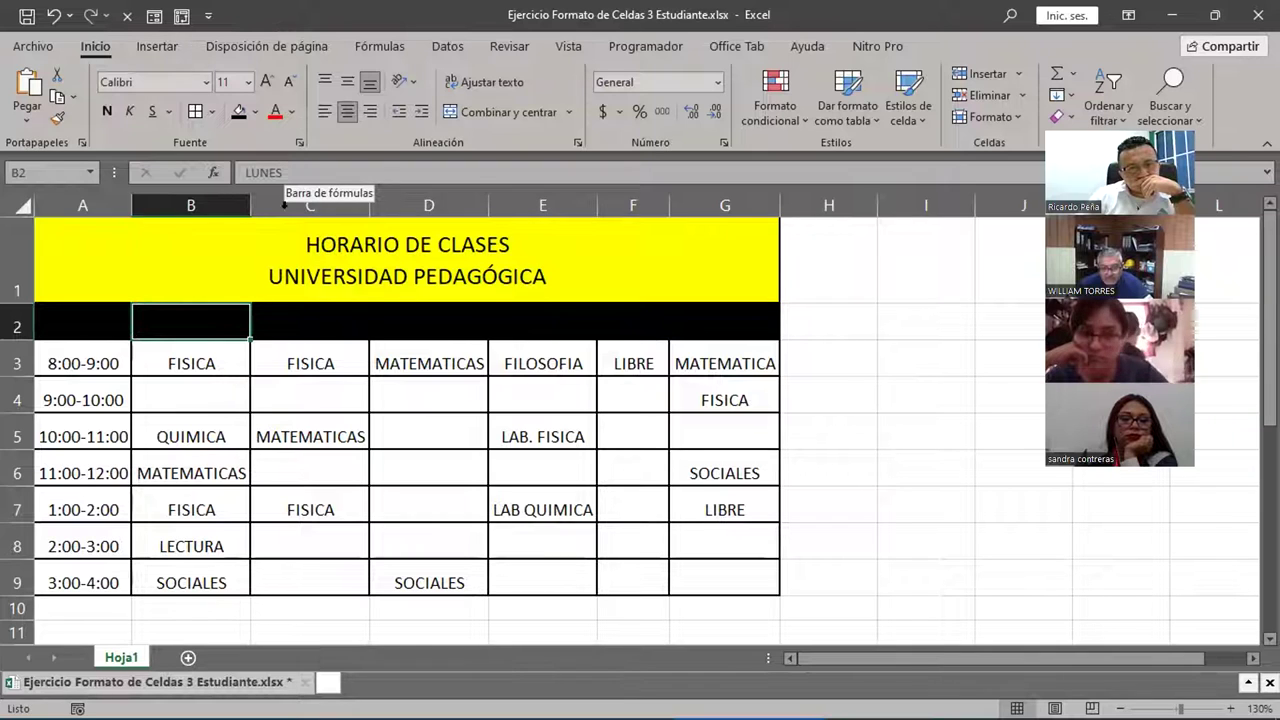
{"action": "left_click", "coordinate": [311, 325]}
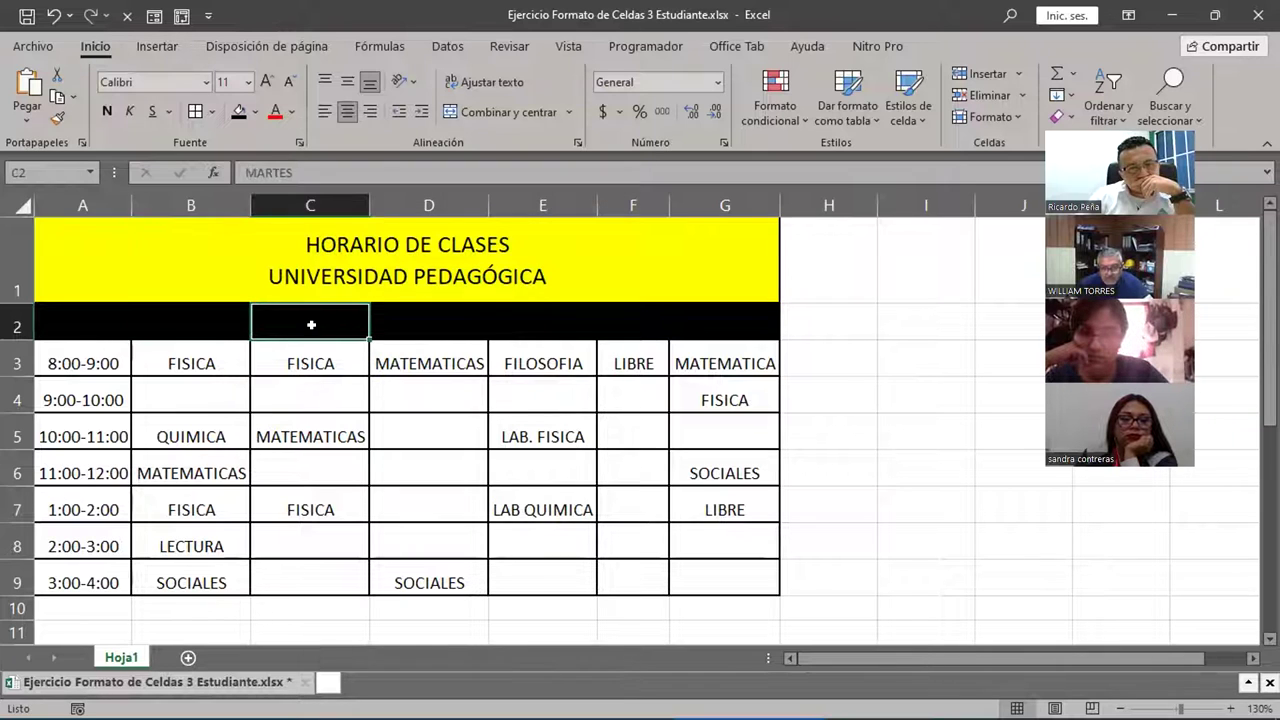
{"action": "left_click", "coordinate": [427, 321]}
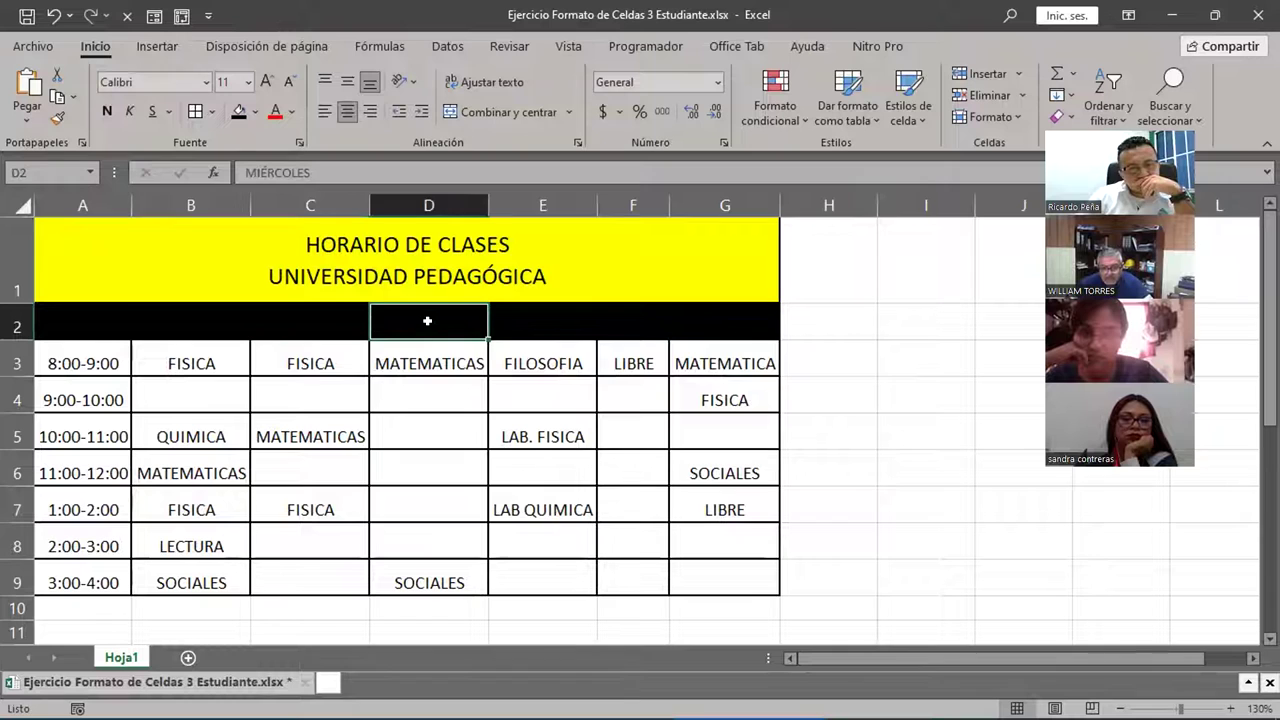
{"action": "left_click", "coordinate": [532, 323]}
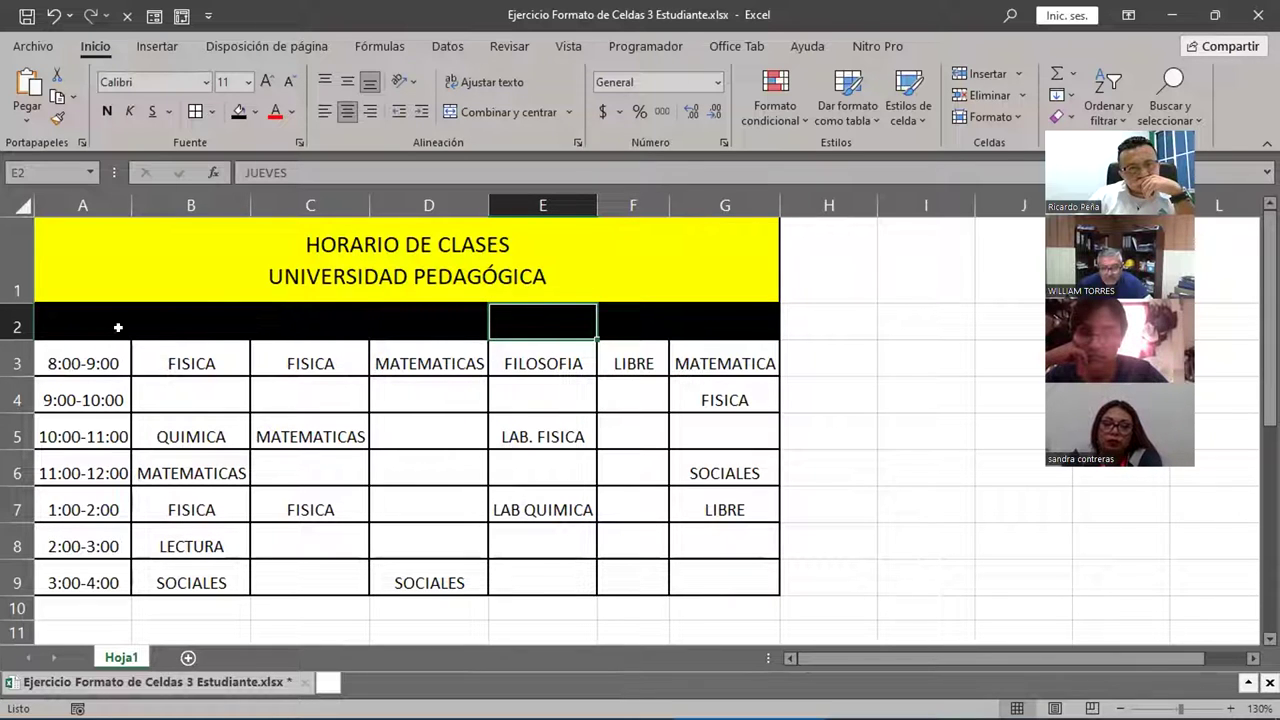
Set the font color of the header row A2:G2 to white.
{"action": "left_click_drag", "start_coordinate": [88, 314], "coordinate": [708, 319]}
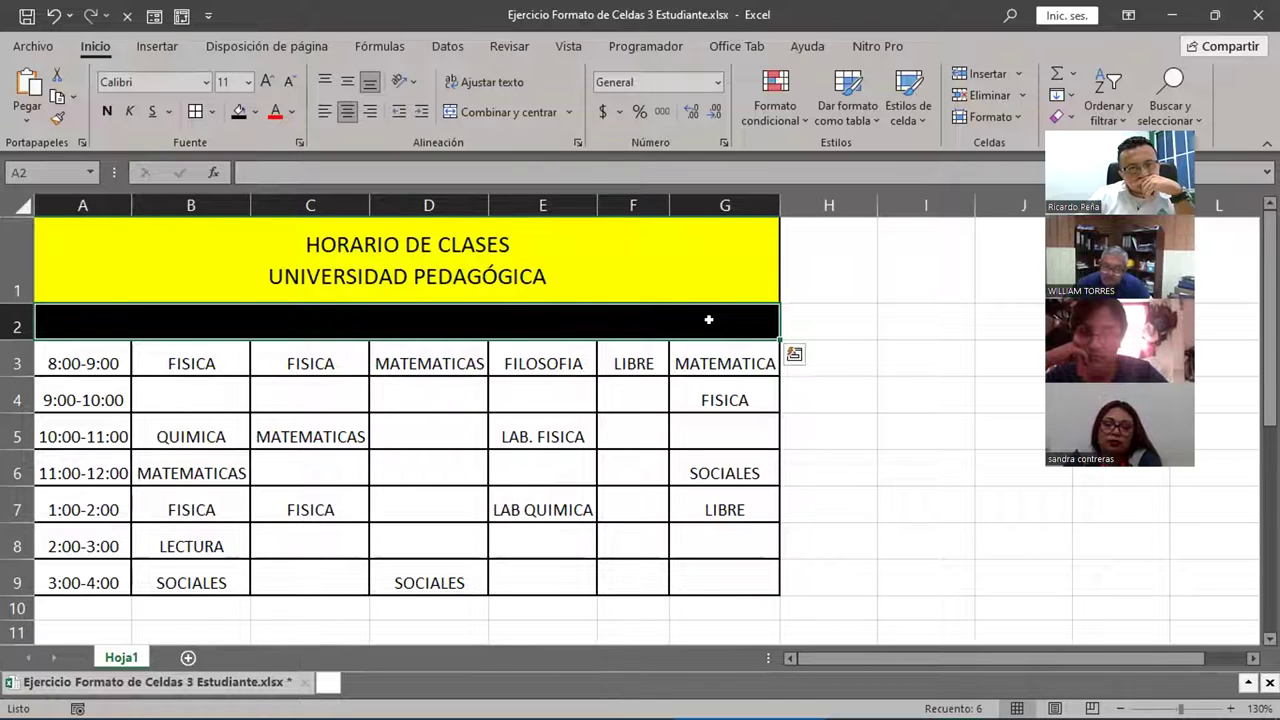
{"action": "left_click", "coordinate": [292, 113]}
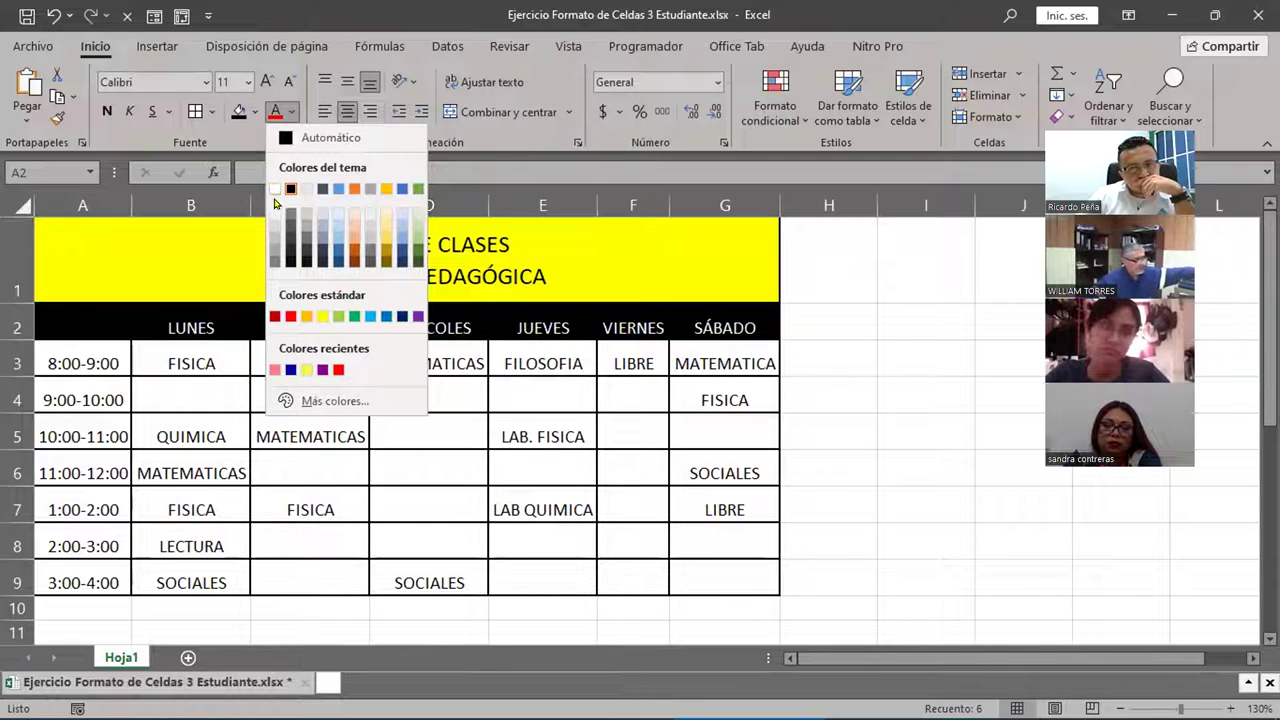
{"action": "left_click", "coordinate": [276, 188]}
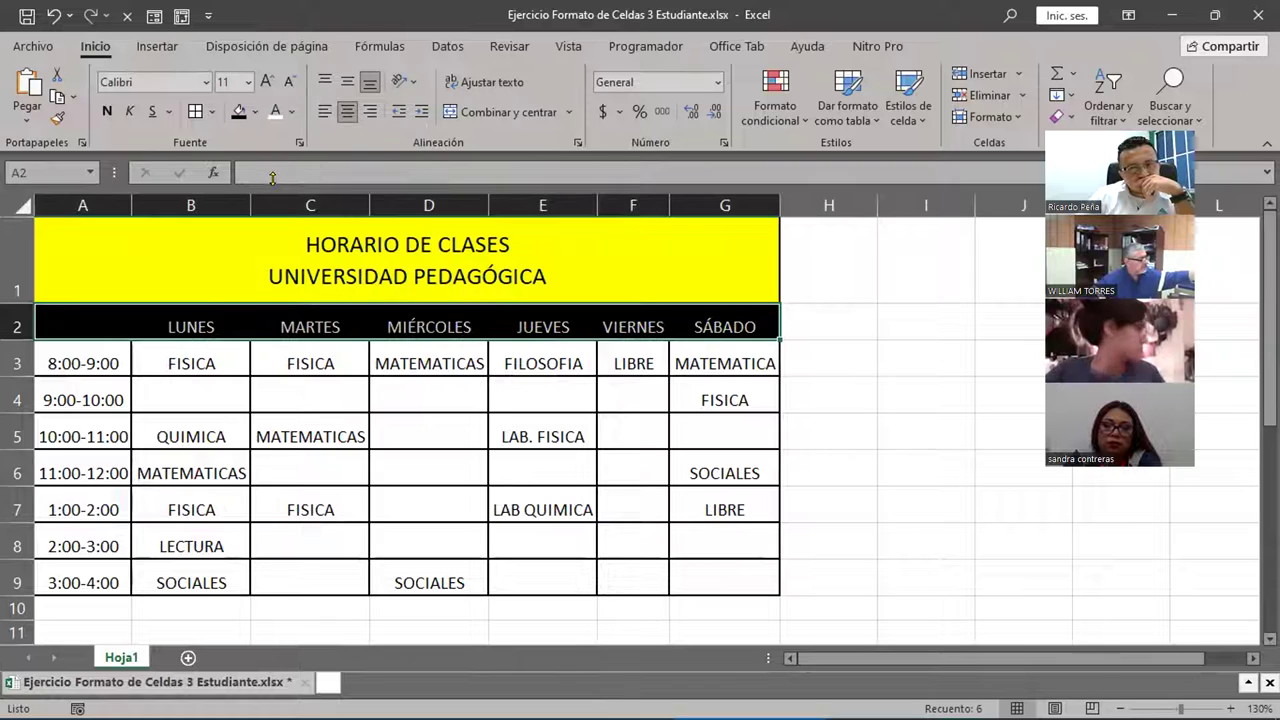
Compare the formatted day header row with the header of the reference schedule.
{"action": "scroll", "coordinate": [502, 457], "scroll_direction": "down", "scroll_amount": 3}
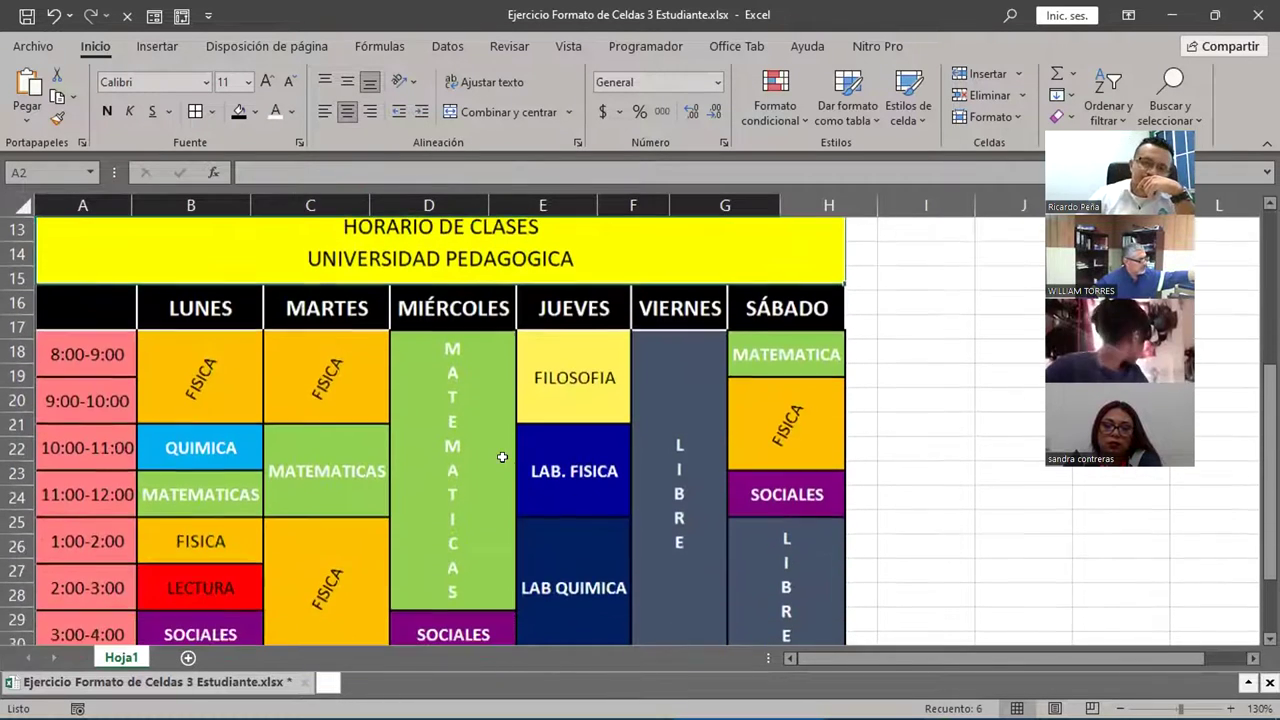
{"action": "scroll", "coordinate": [502, 457], "scroll_direction": "up", "scroll_amount": 3}
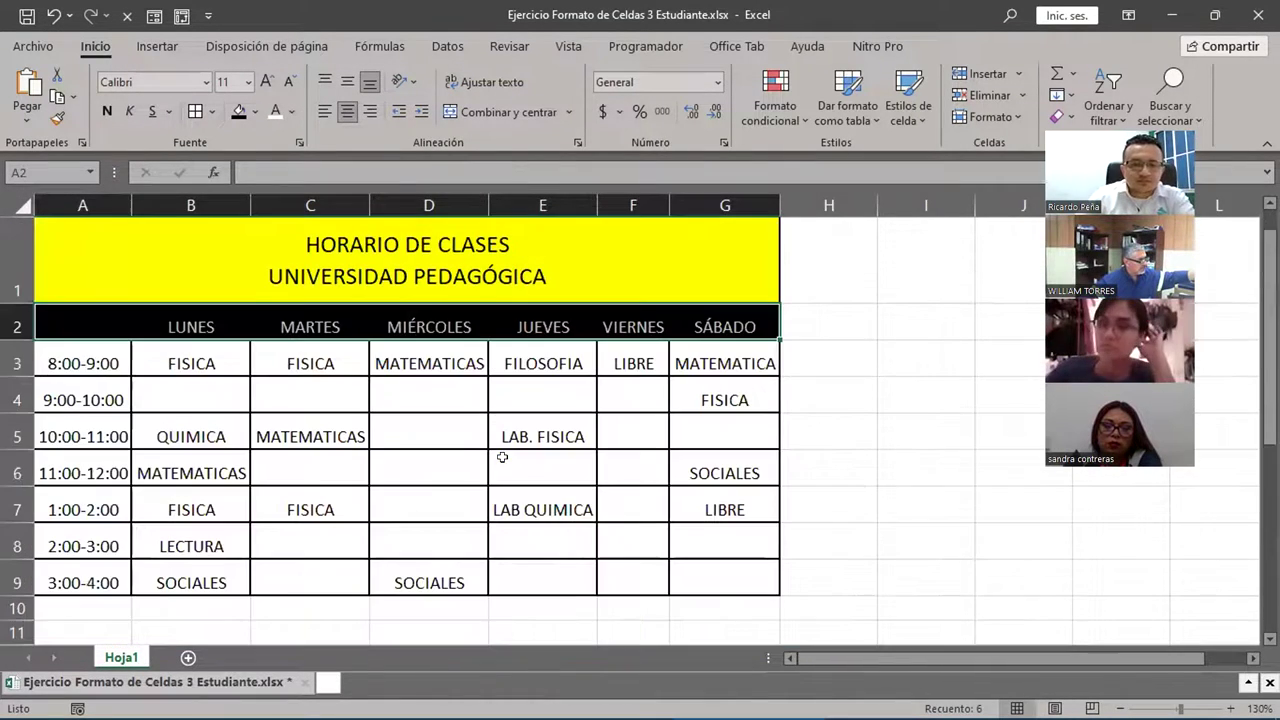
{"action": "scroll", "coordinate": [502, 457], "scroll_direction": "down", "scroll_amount": 1}
{"action": "scroll", "coordinate": [502, 457], "scroll_direction": "down", "scroll_amount": 3}
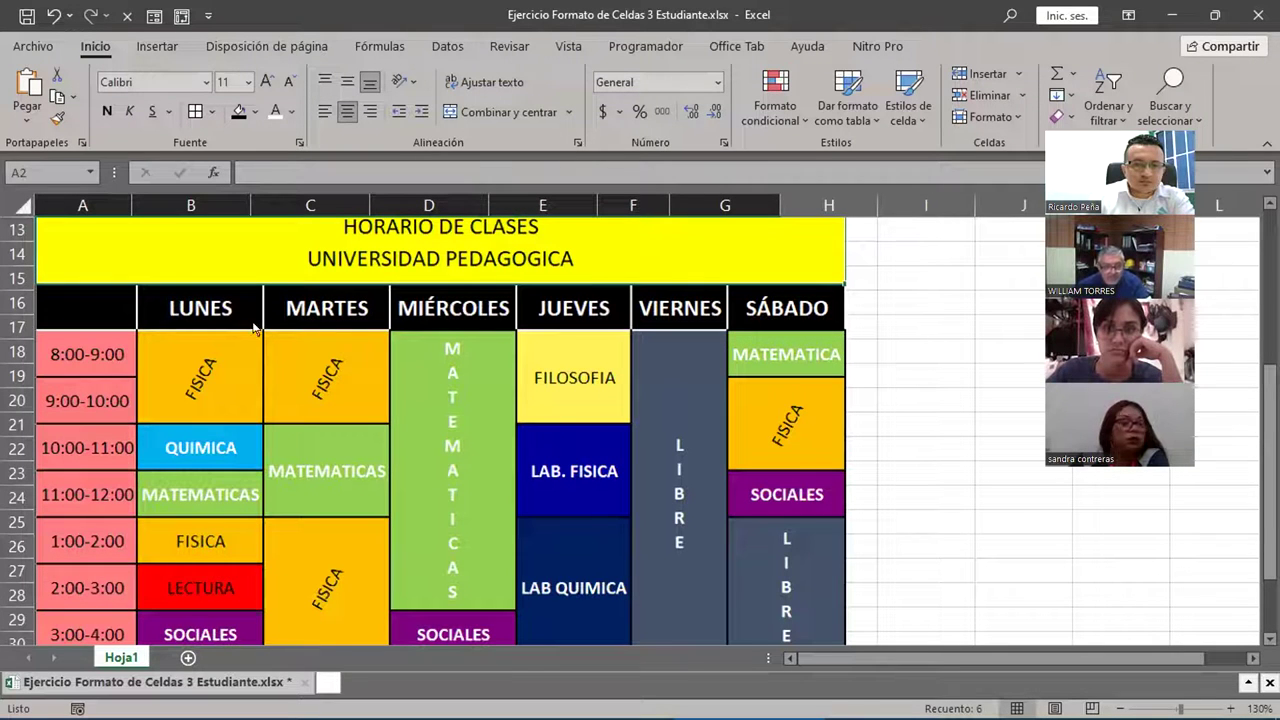
{"action": "scroll", "coordinate": [304, 347], "scroll_direction": "up", "scroll_amount": 4}
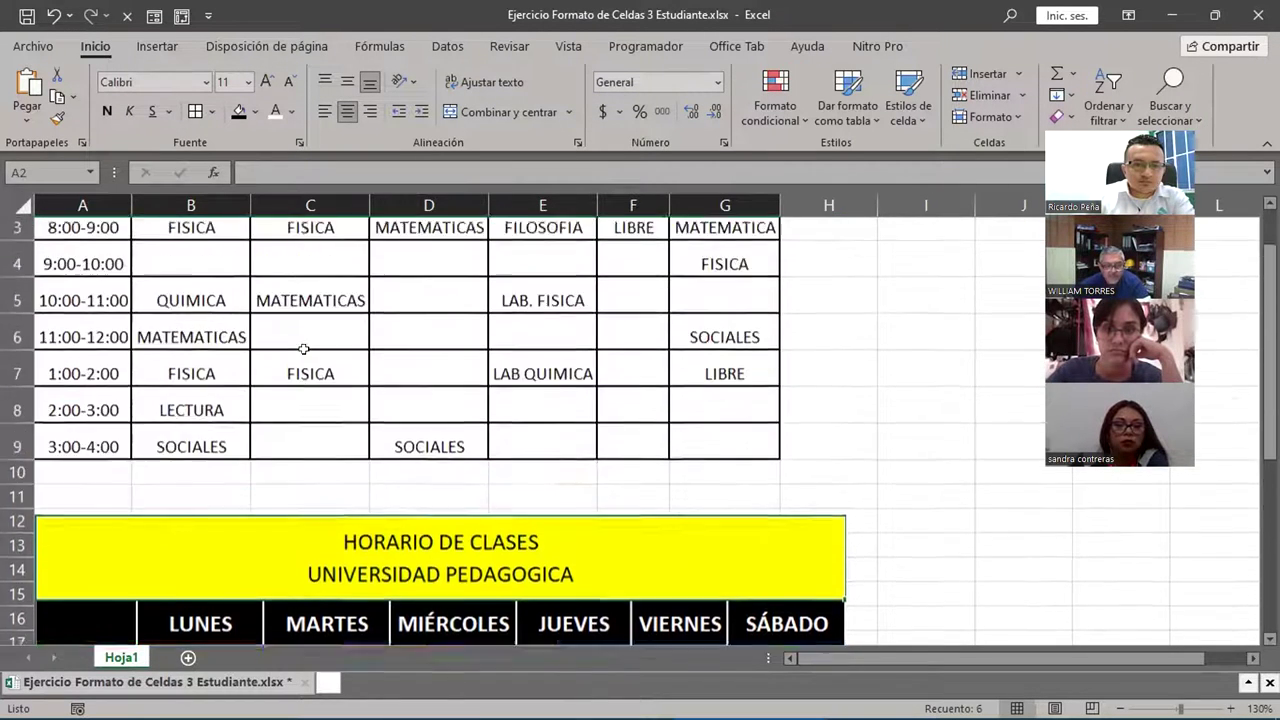
Set the text of the day header row A2:G2 to 14-point bold.
{"action": "left_click_drag", "start_coordinate": [68, 326], "coordinate": [708, 326]}
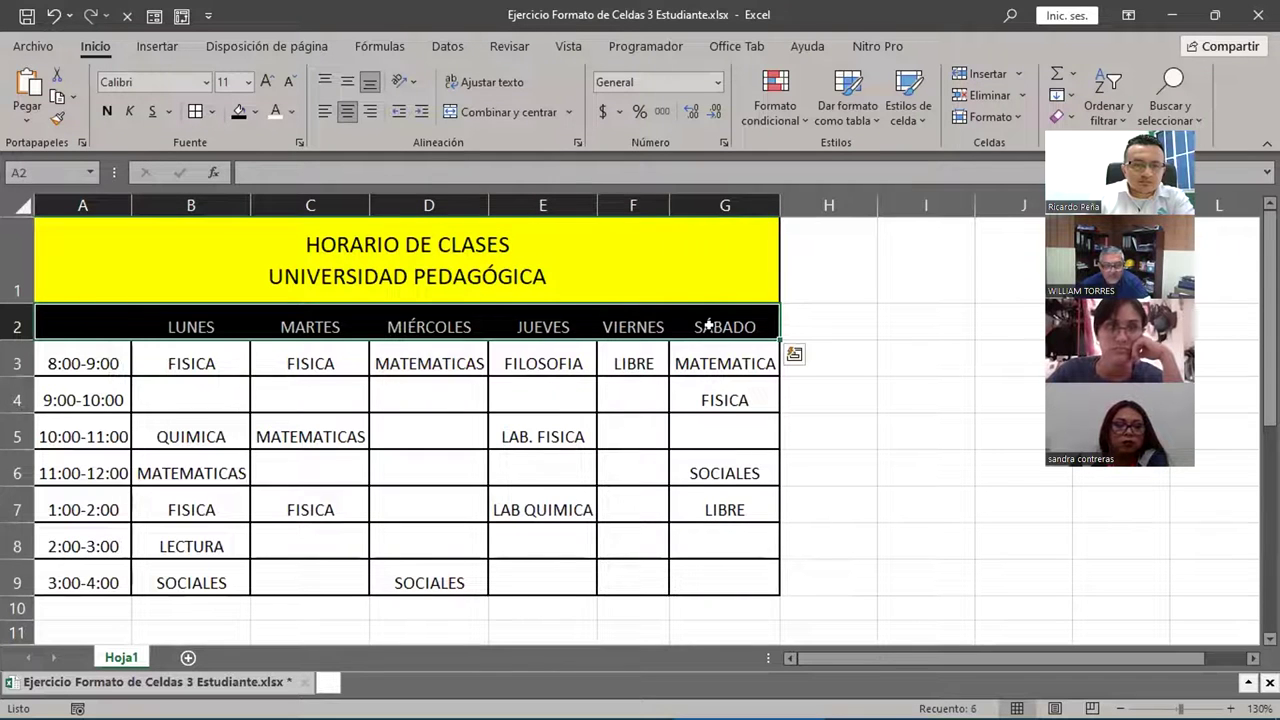
{"action": "left_click", "coordinate": [269, 84]}
{"action": "left_click", "coordinate": [269, 84]}
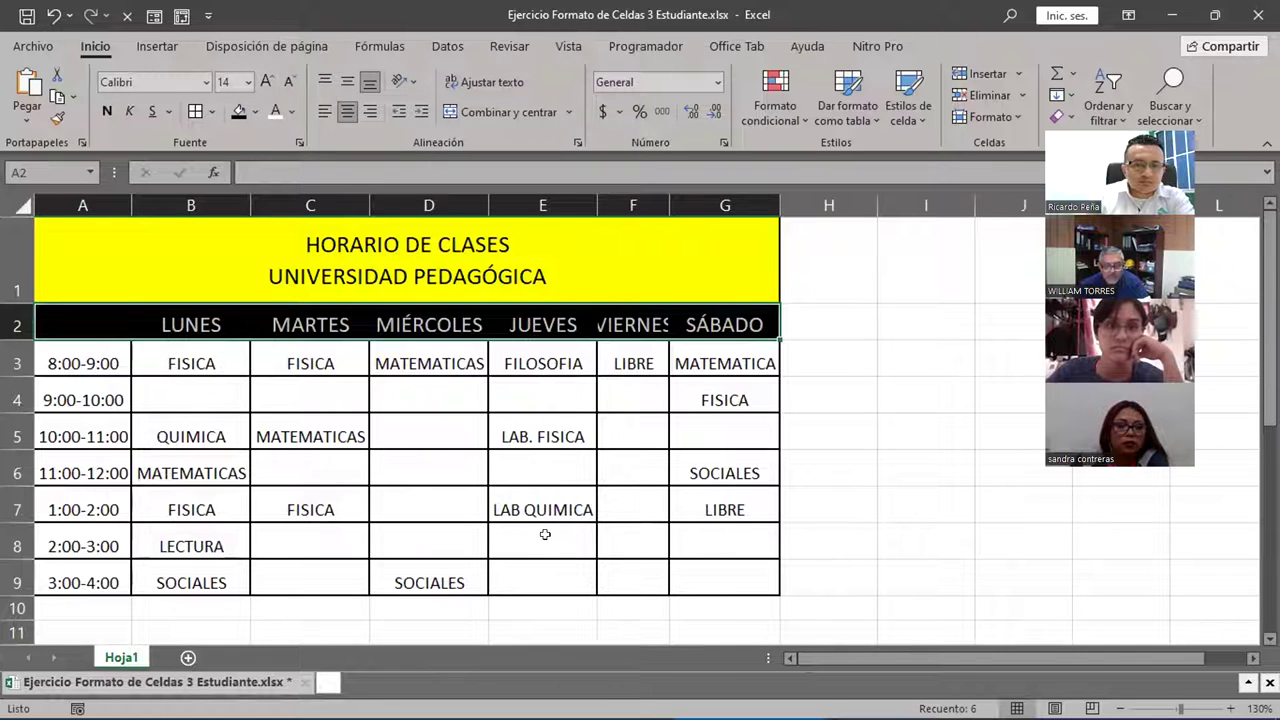
{"action": "scroll", "coordinate": [544, 533], "scroll_direction": "down", "scroll_amount": 5}
{"action": "scroll", "coordinate": [544, 533], "scroll_direction": "up", "scroll_amount": 5}
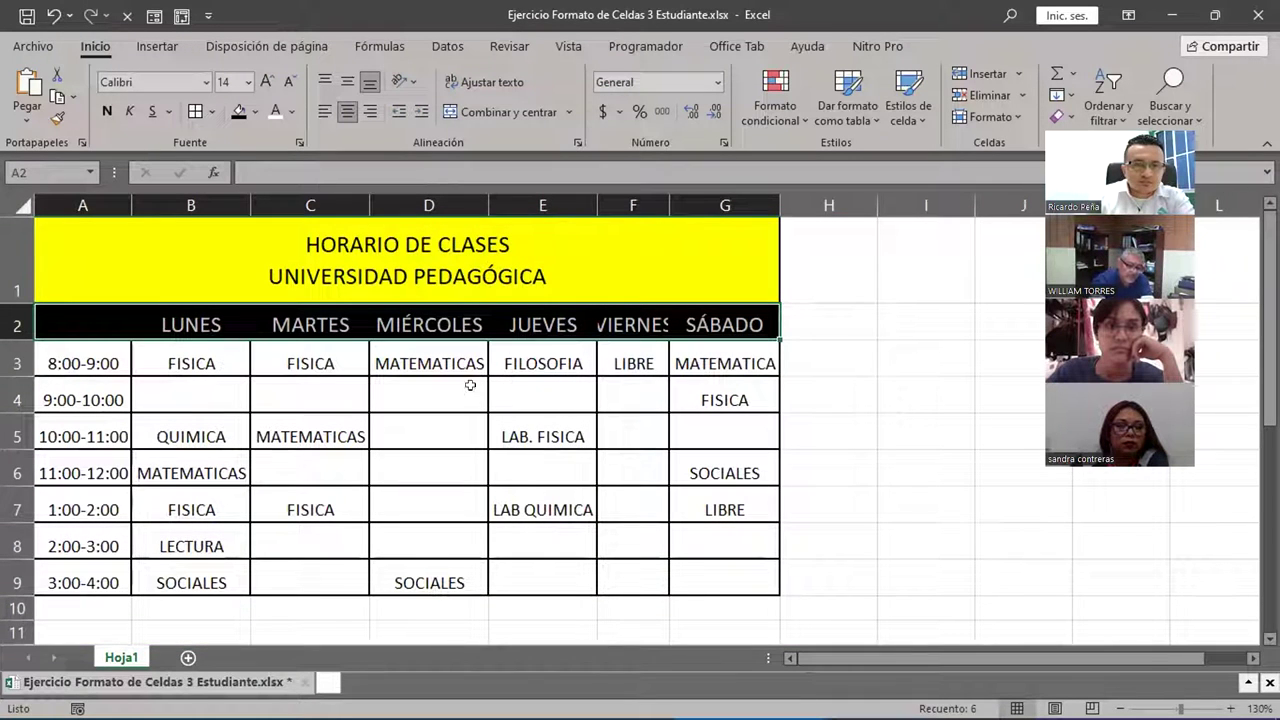
{"action": "left_click", "coordinate": [107, 112]}
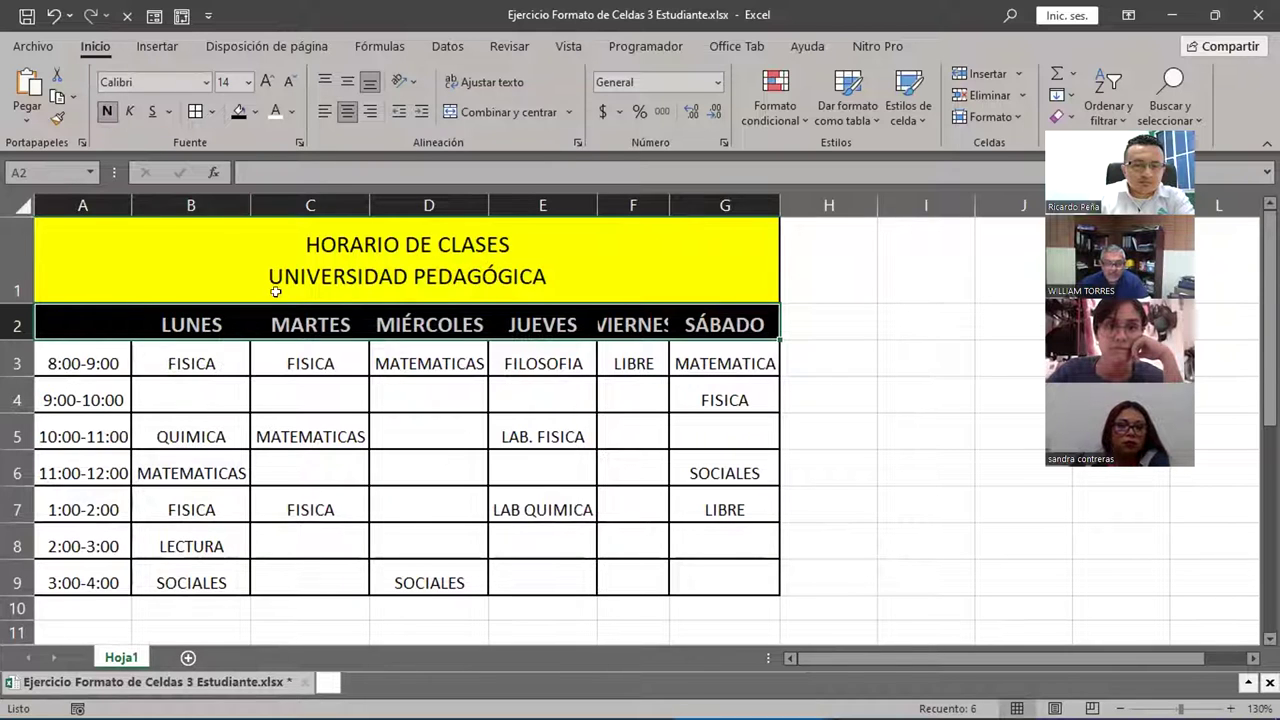
Check the header against the reference schedule and autofit column F to the VIERNES heading.
{"action": "scroll", "coordinate": [490, 513], "scroll_direction": "down", "scroll_amount": 3}
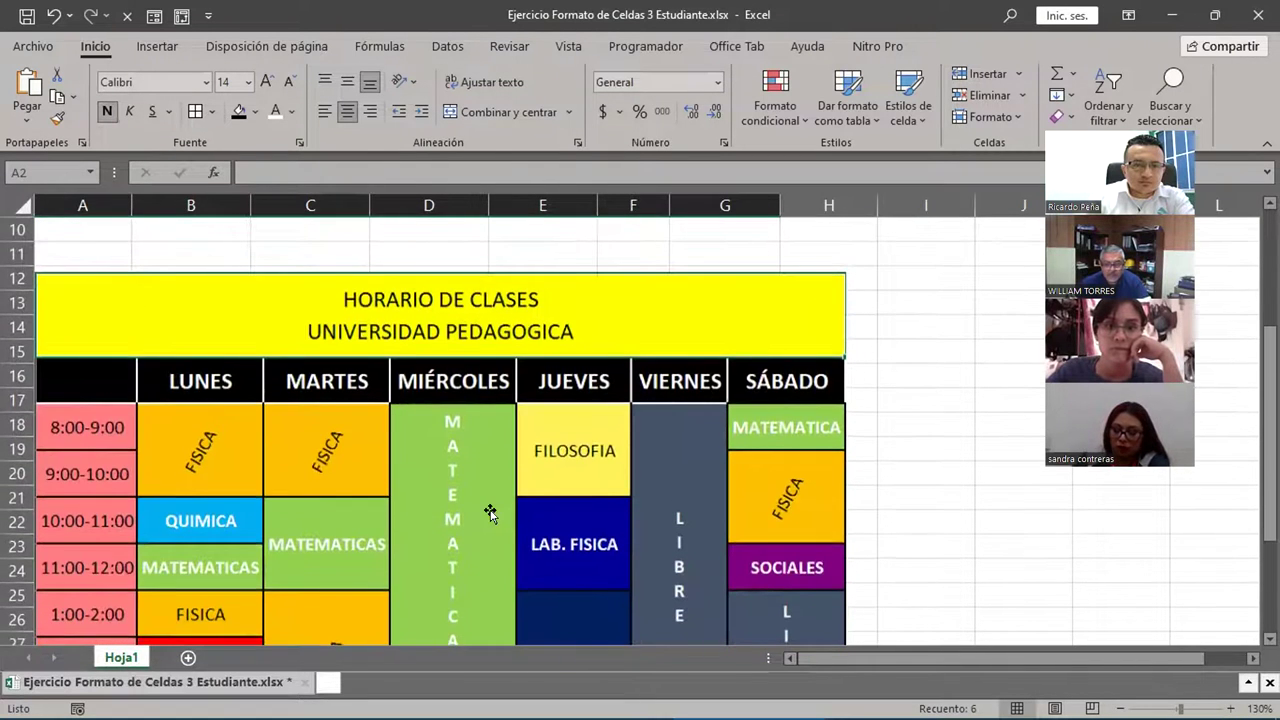
{"action": "scroll", "coordinate": [490, 513], "scroll_direction": "up", "scroll_amount": 3}
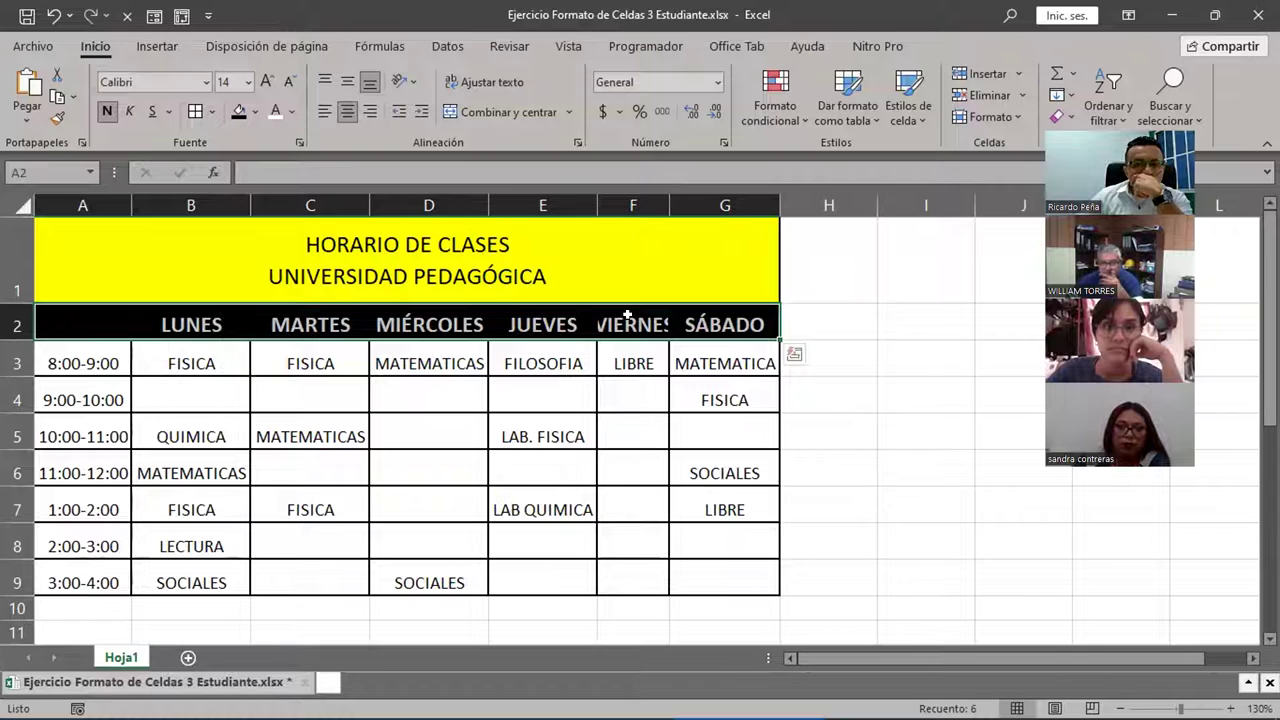
{"action": "double_click", "coordinate": [668, 204]}
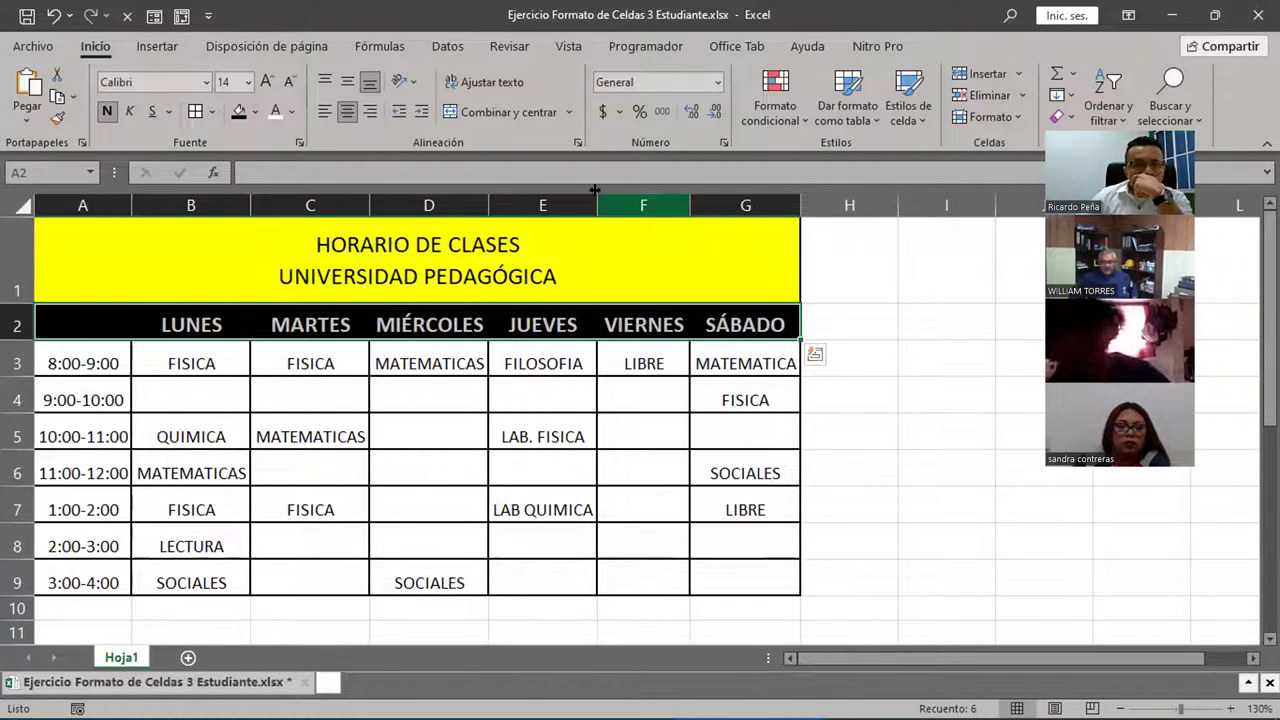
Open the detailed border settings for the day header row A2:G2.
{"action": "left_click_drag", "start_coordinate": [65, 321], "coordinate": [785, 327]}
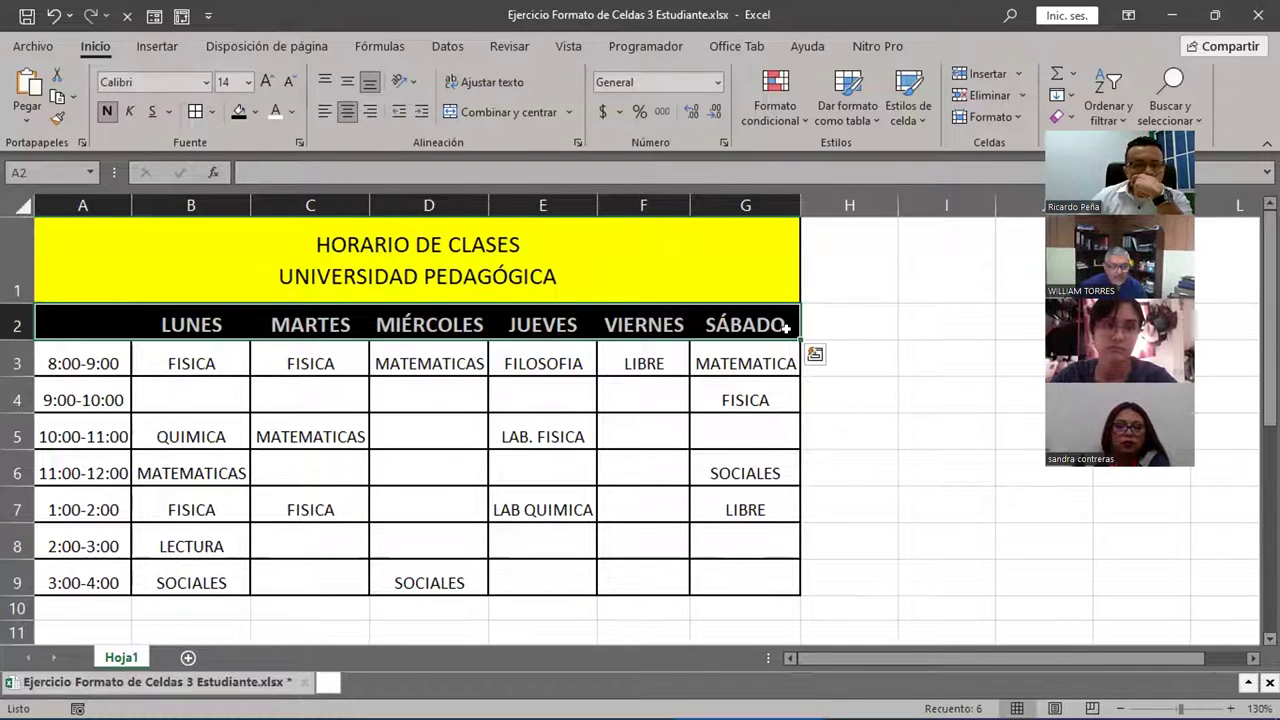
{"action": "left_click", "coordinate": [213, 112]}
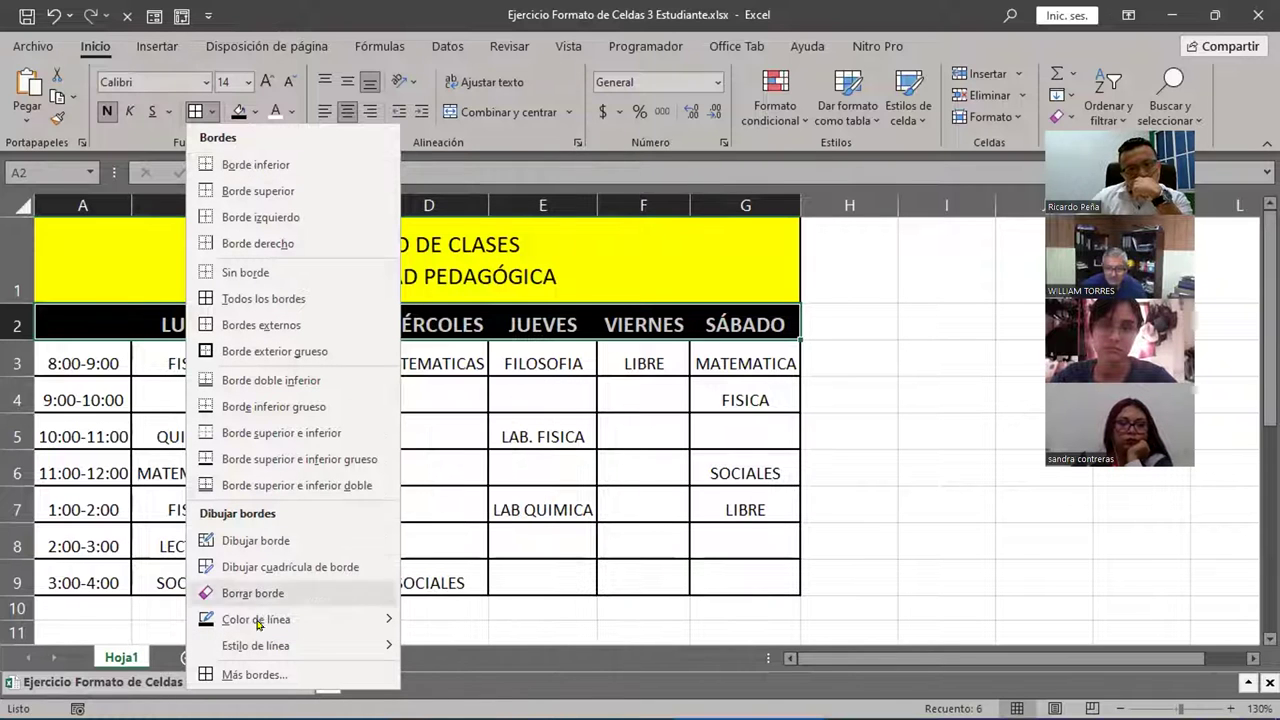
{"action": "mouse_move", "coordinate": [258, 641]}
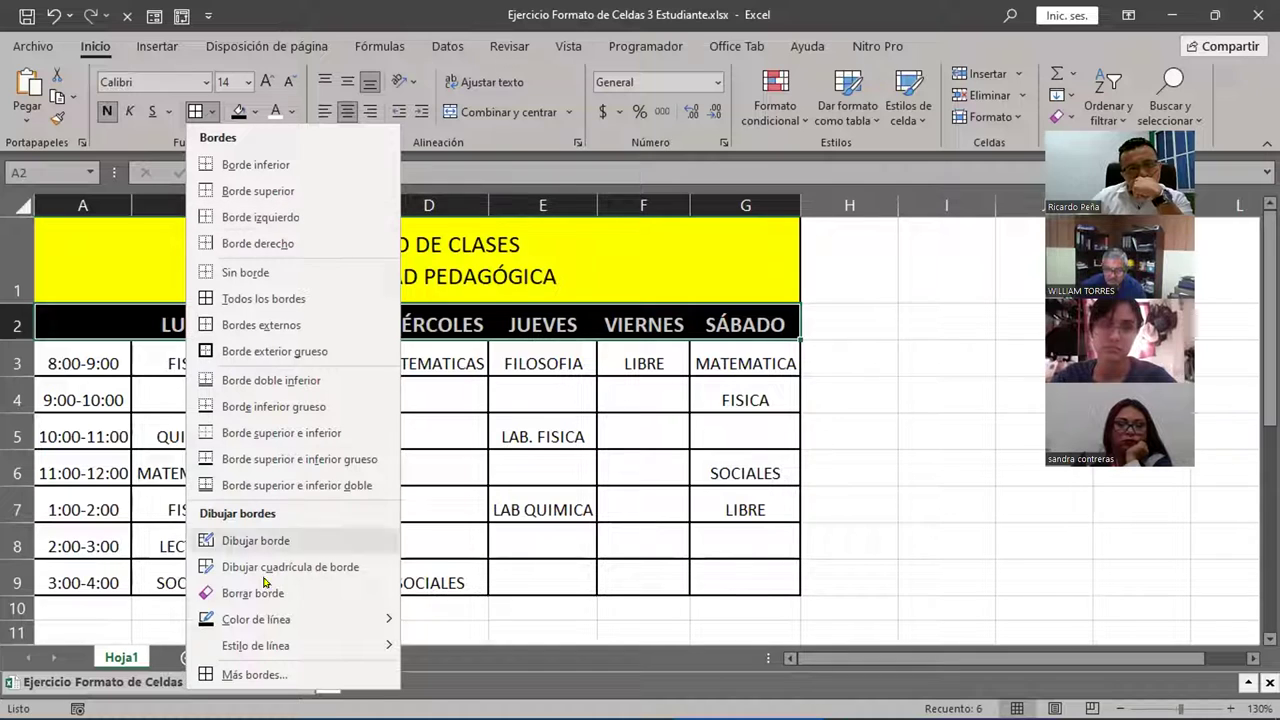
{"action": "left_click", "coordinate": [262, 674]}
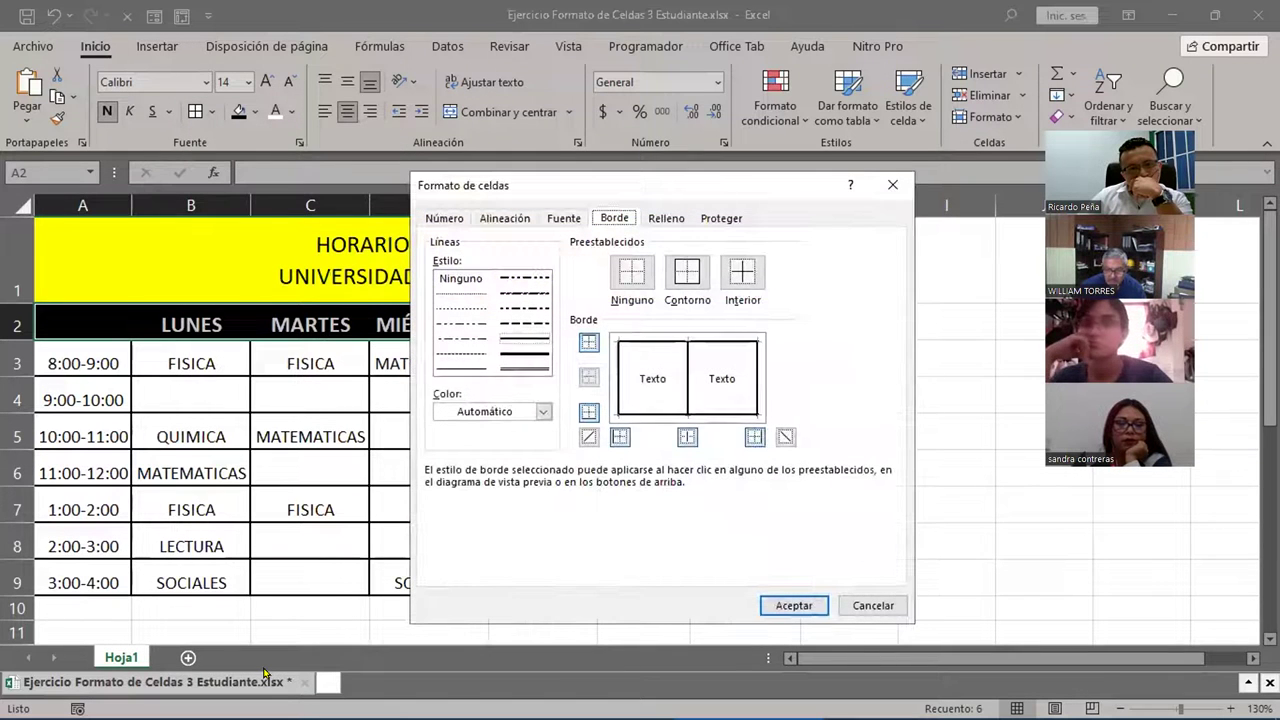
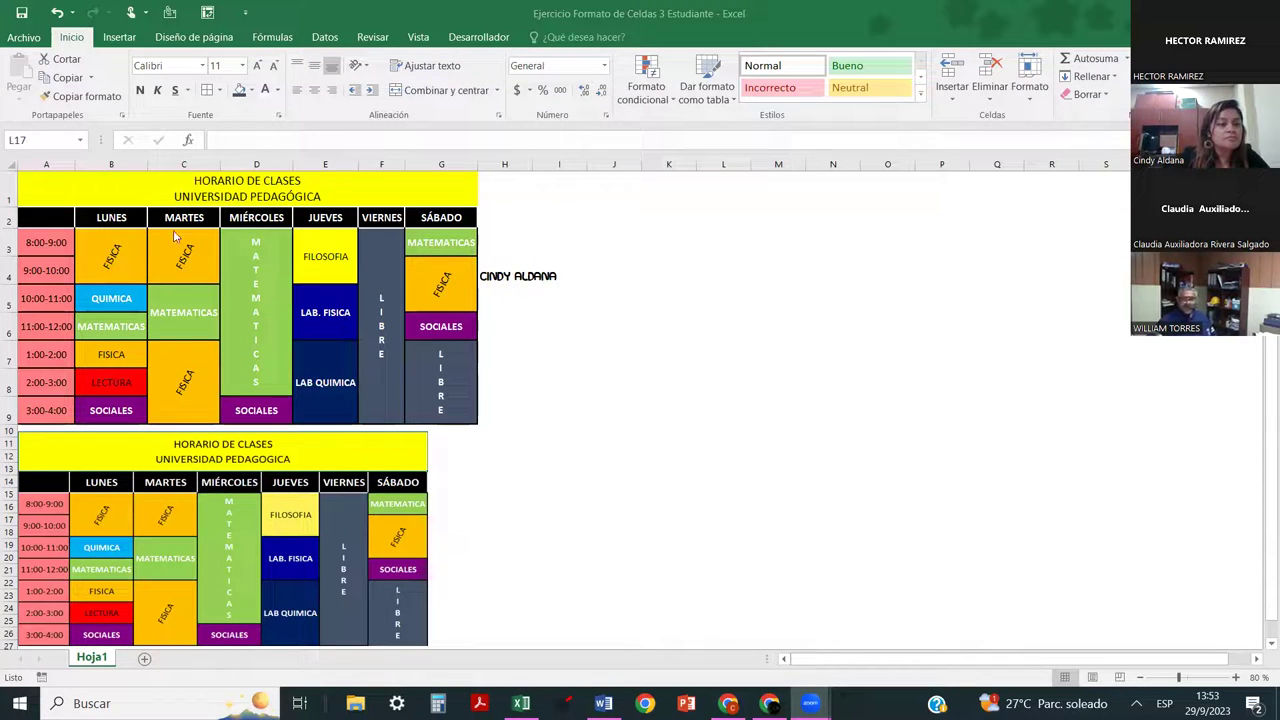
Examine the merged Monday FISICA cell B3 and the vertical MATEMATICAS cell D3 in the completed schedules.
{"action": "left_click", "coordinate": [116, 258]}
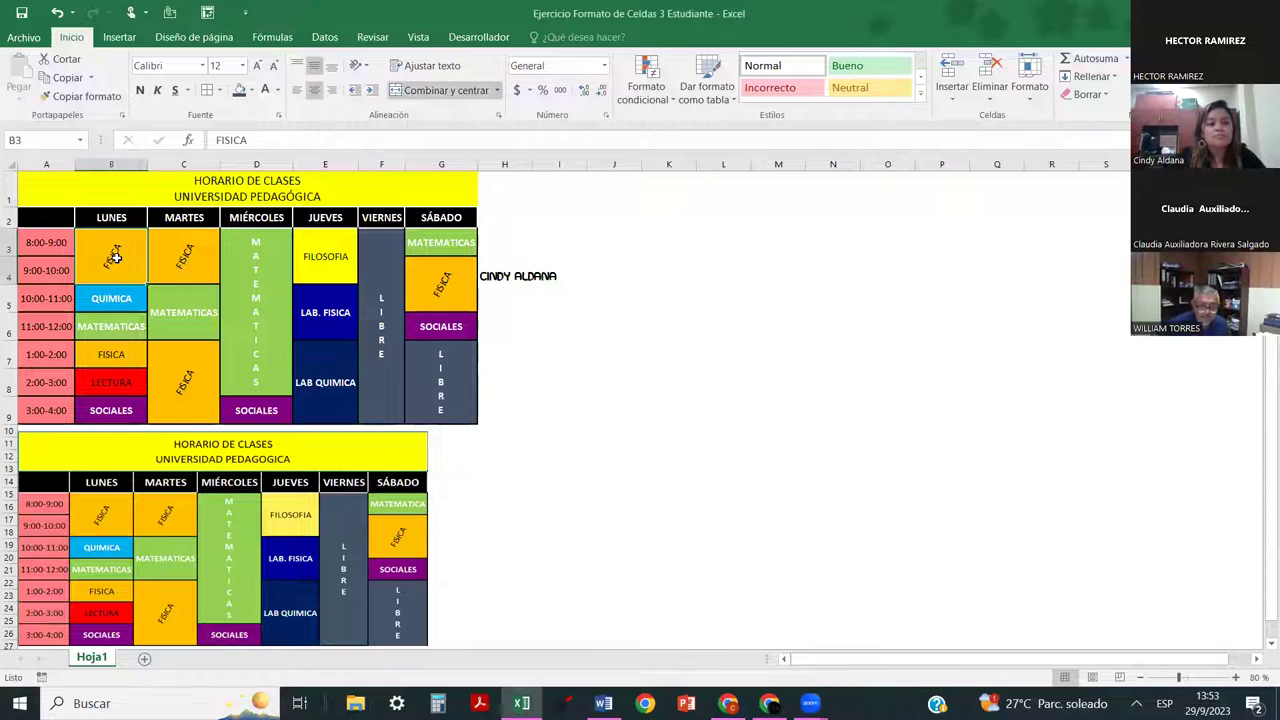
{"action": "left_click", "coordinate": [275, 266]}
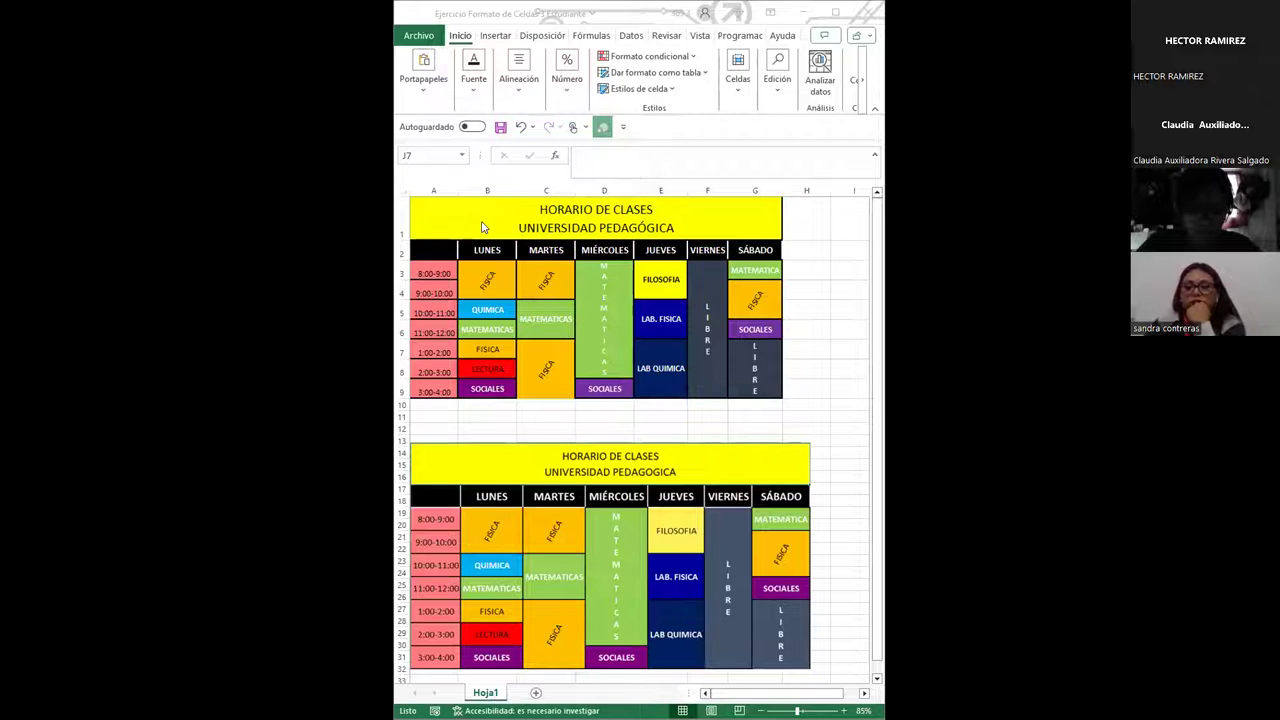
{"action": "left_click", "coordinate": [603, 271]}
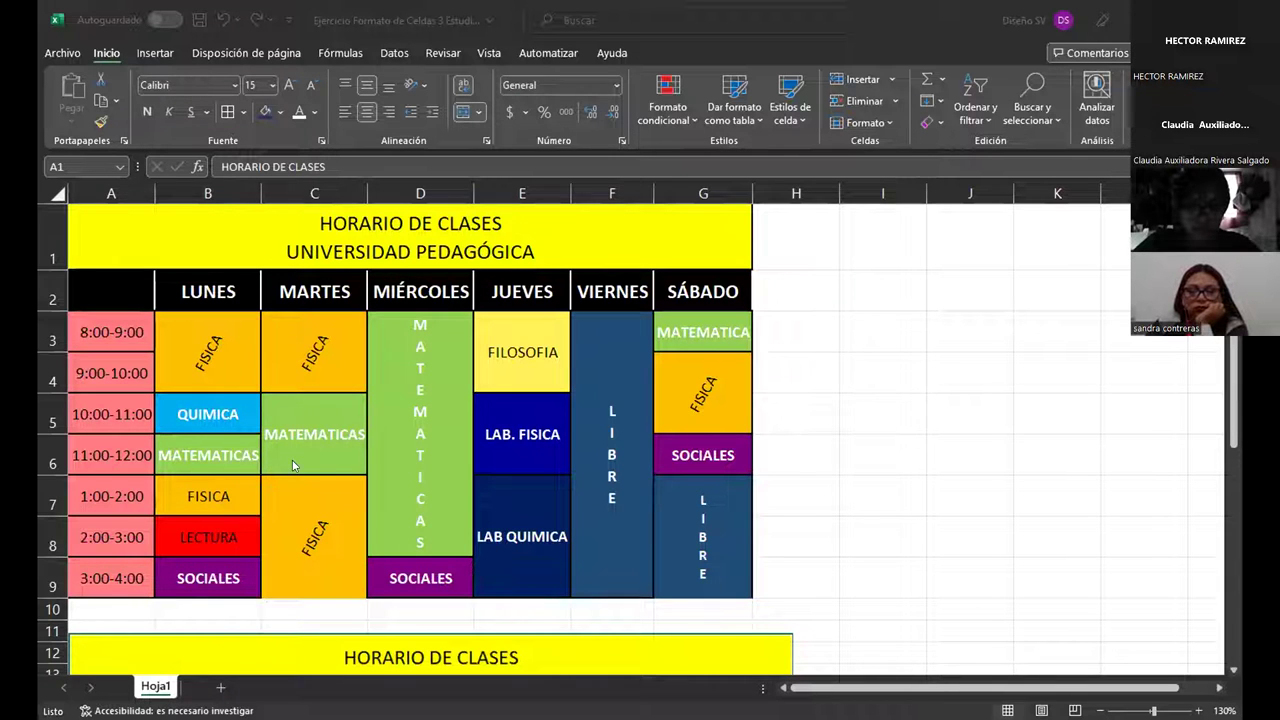
{"action": "left_click", "coordinate": [417, 333]}
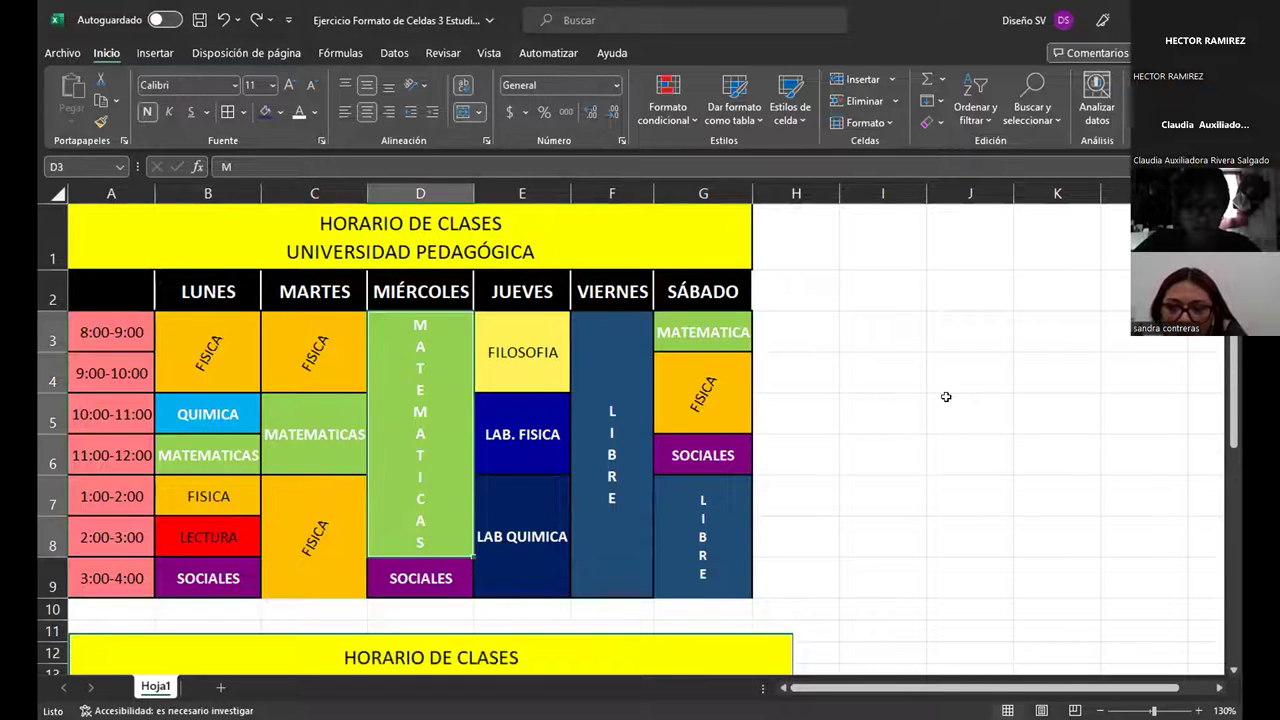